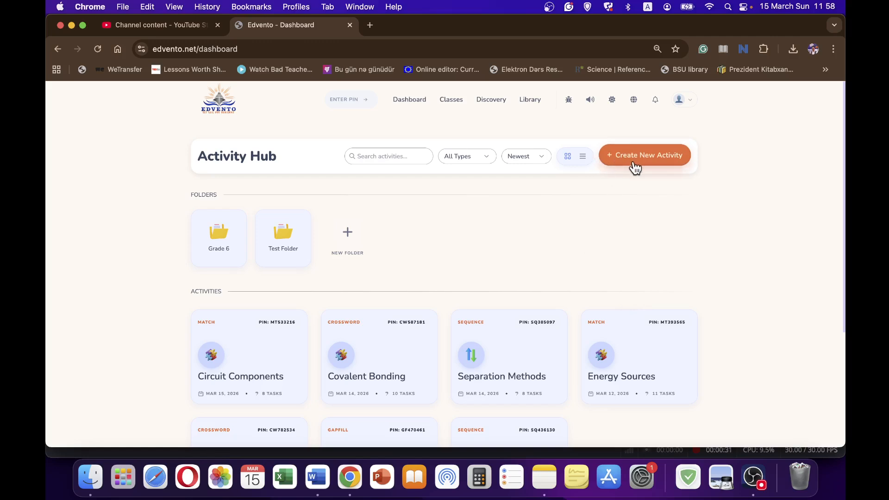
- Create a new GapFill activity titled "Water City and Electric Circuits", copying the title from the note in Notes
left_click(665, 161)
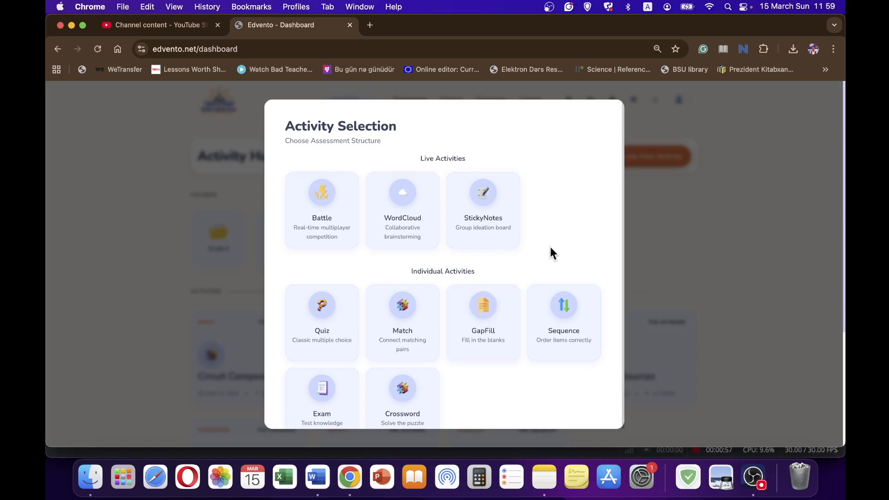
left_click(491, 305)
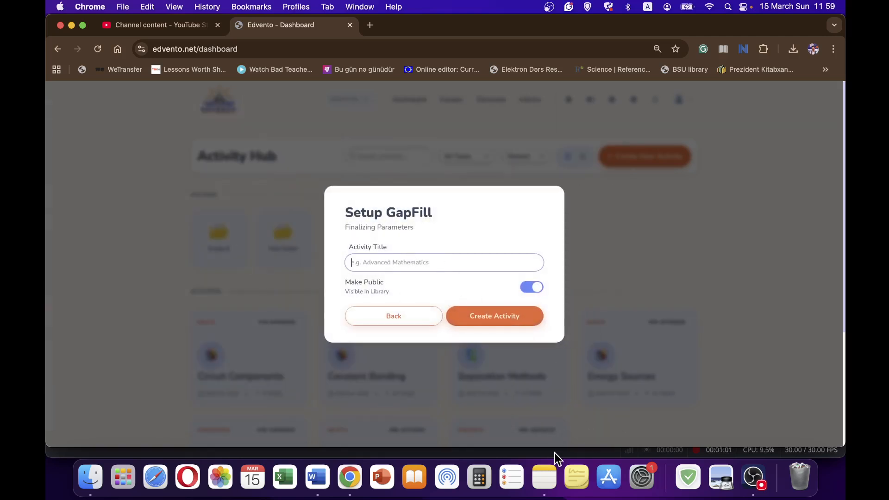
left_click(539, 472)
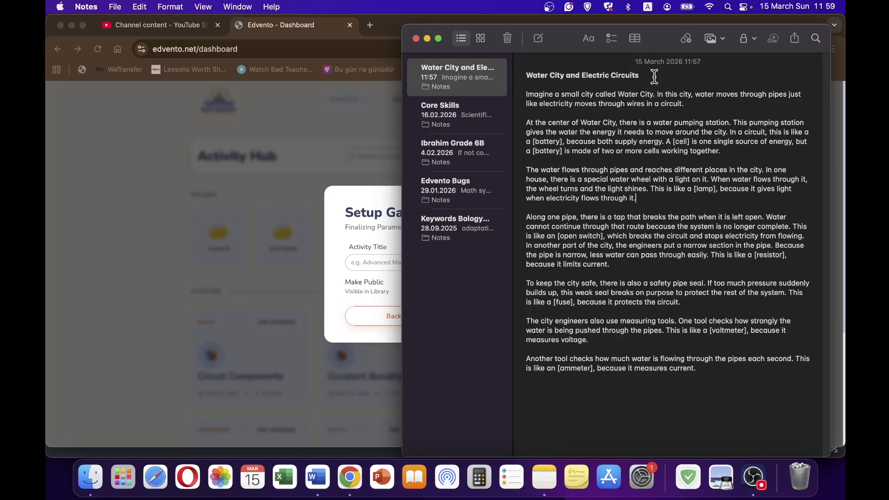
left_click_drag(650, 76, 525, 75)
key("cmd+c")
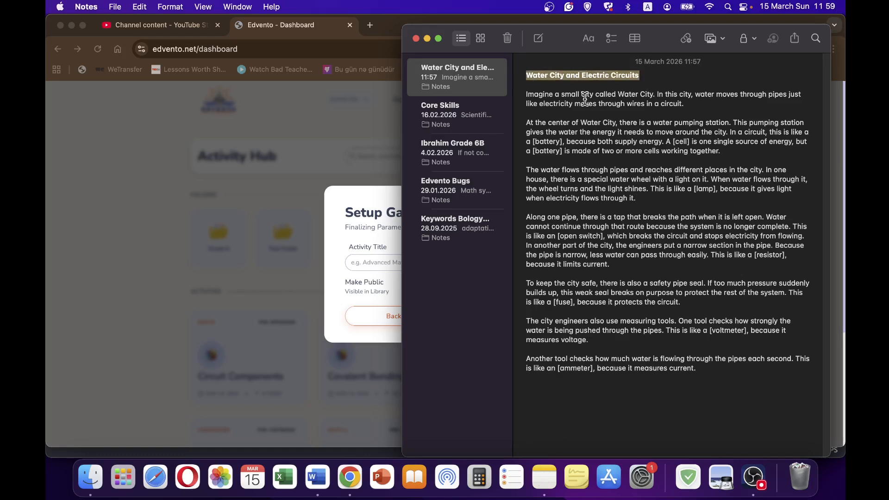
left_click(332, 241)
left_click(377, 260)
key("cmd+v")
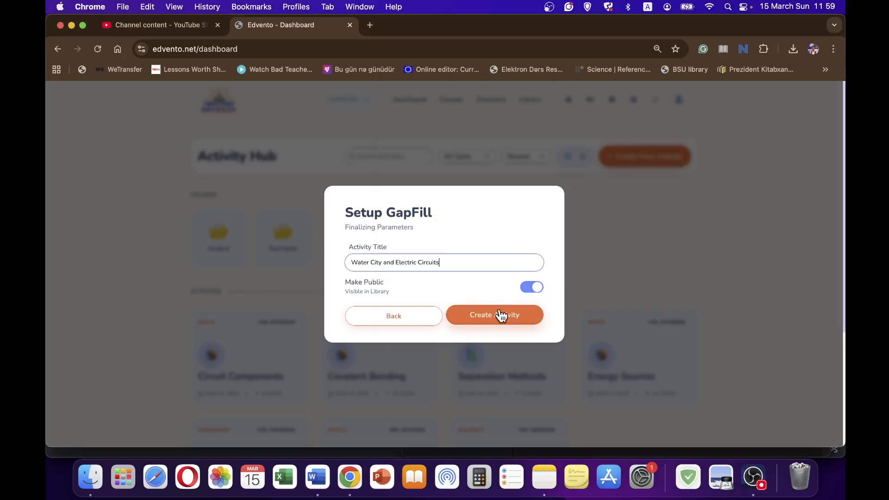
left_click(503, 323)
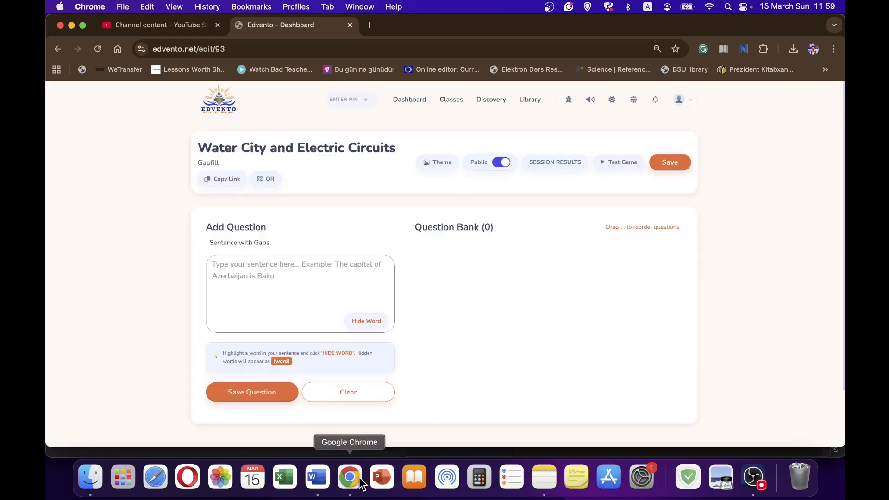
- Copy the full Water City passage below the title in Notes into the new question's sentence with gaps
left_click(548, 481)
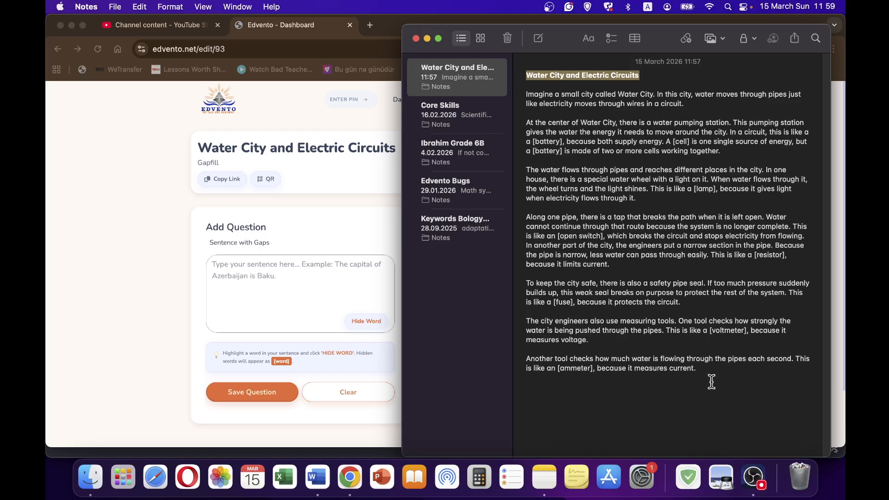
left_click_drag(712, 384, 512, 101)
key("super+c")
left_click(288, 271)
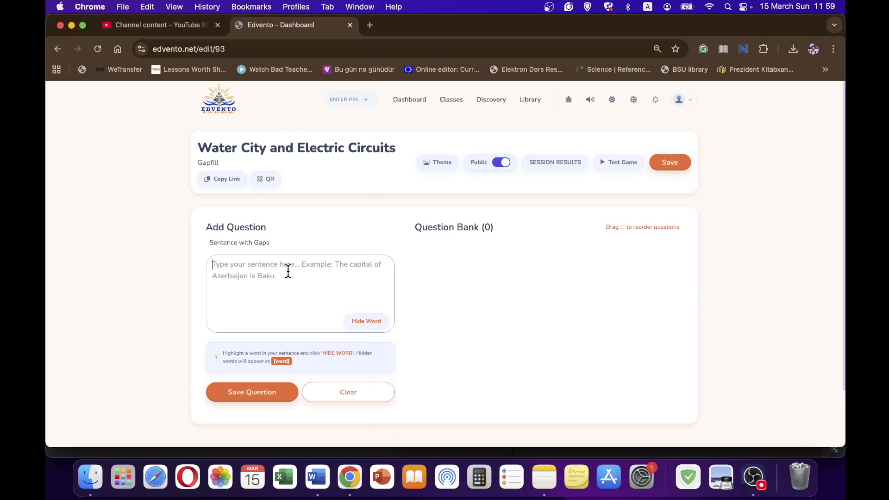
key("super+v")
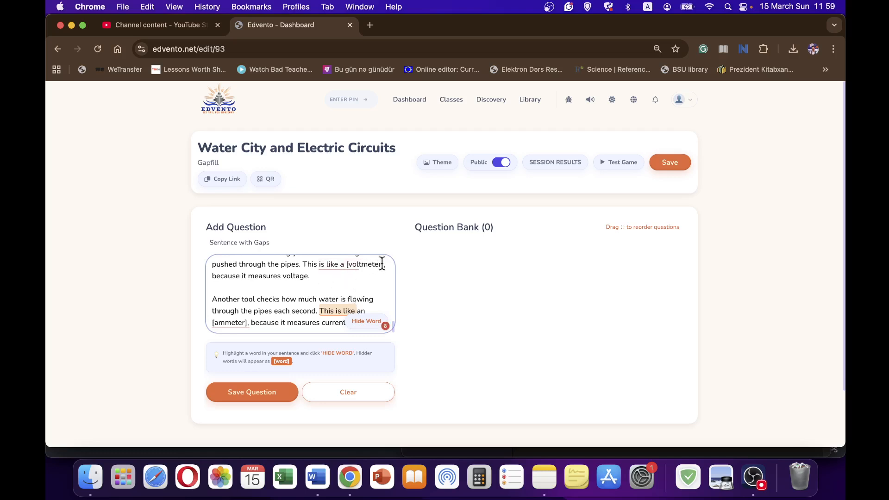
- Hide the words "Water City" in the passage's first sentence as a gap
scroll(231, 294, "up", 3)
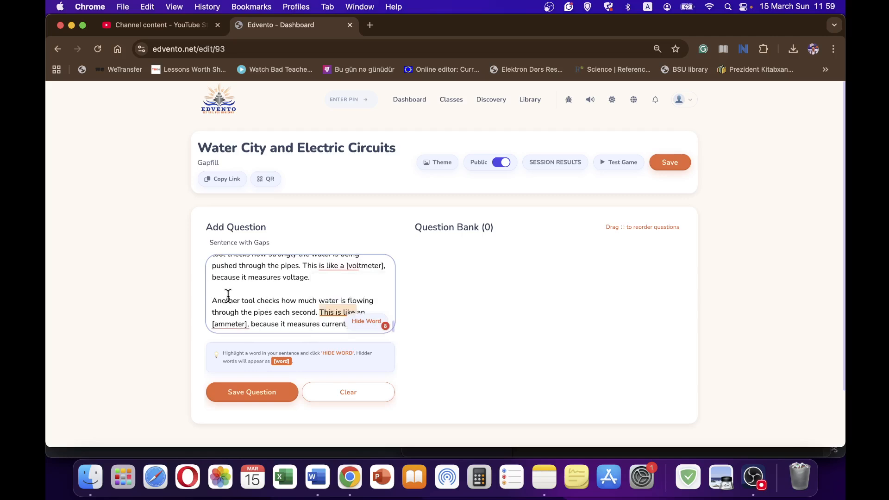
scroll(236, 295, "up", 6)
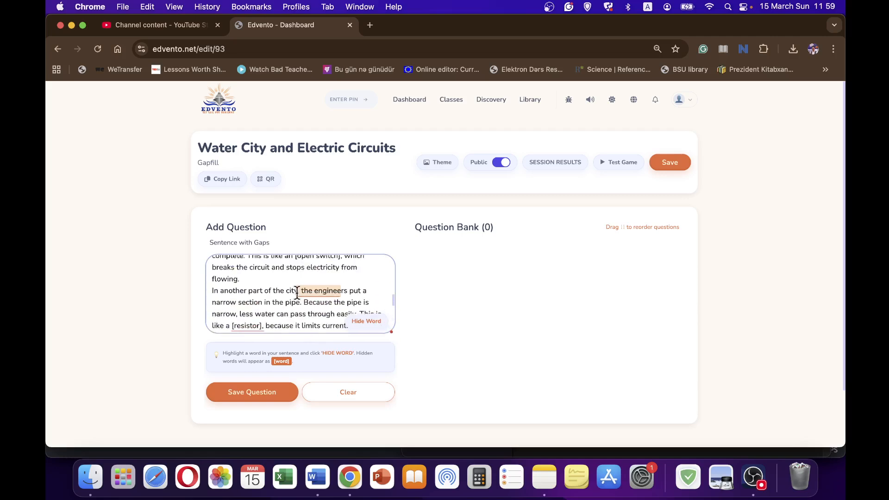
scroll(301, 289, "up", 10)
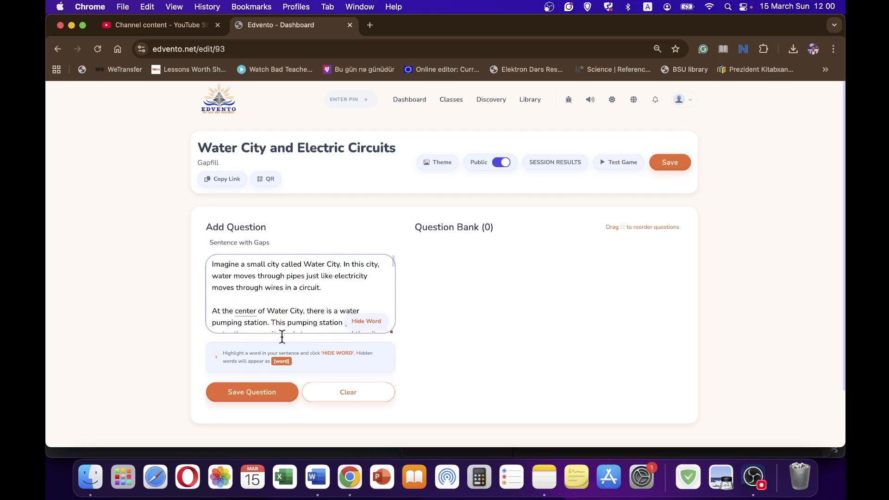
left_click_drag(302, 362, 226, 352)
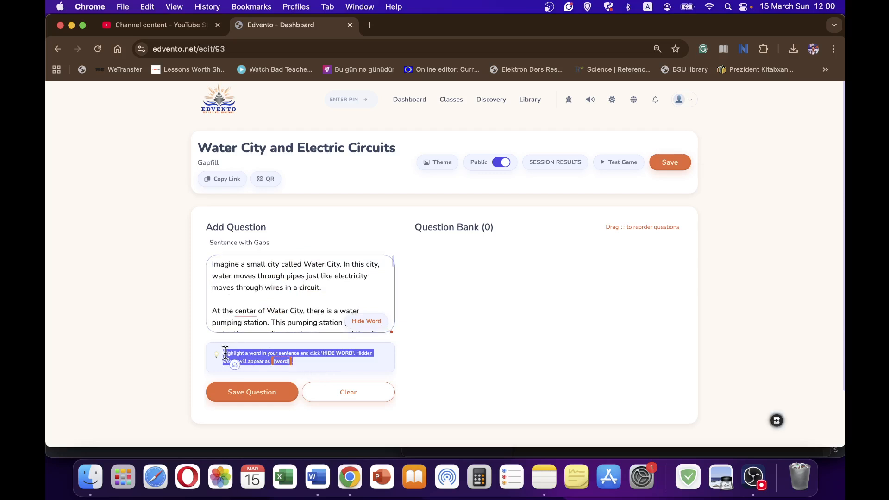
left_click(383, 285)
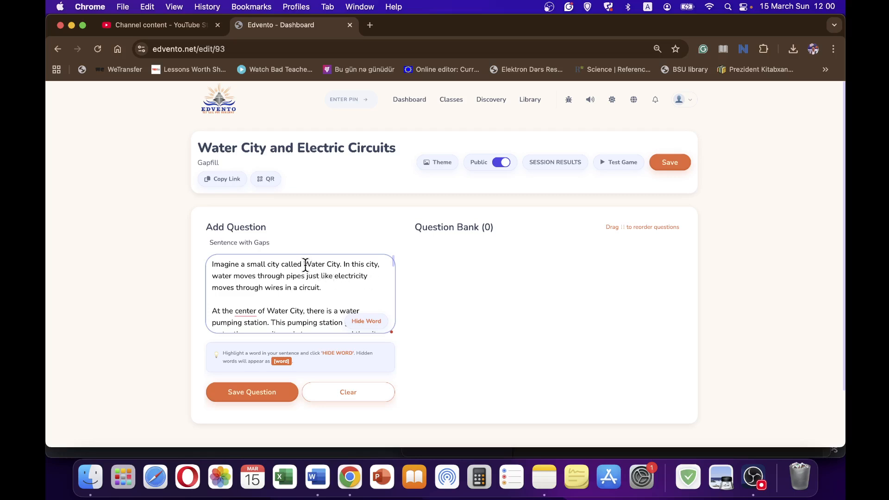
left_click_drag(303, 264, 343, 264)
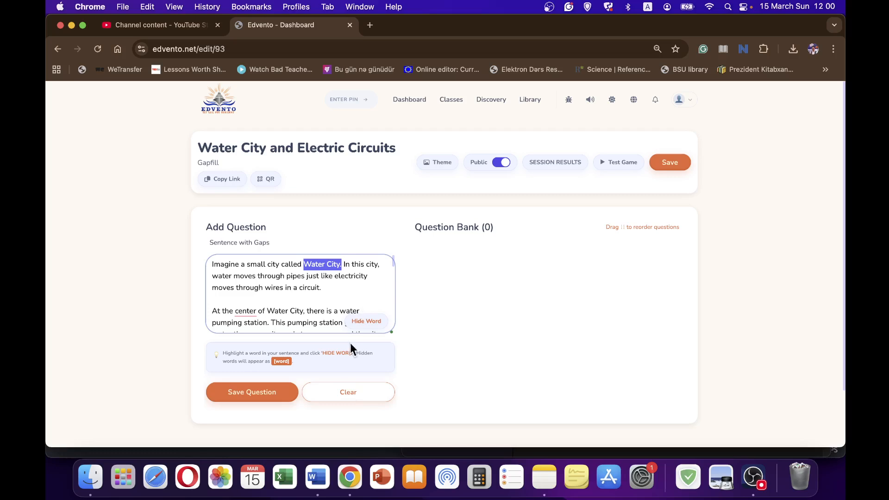
key("shift+Left")
left_click(341, 264)
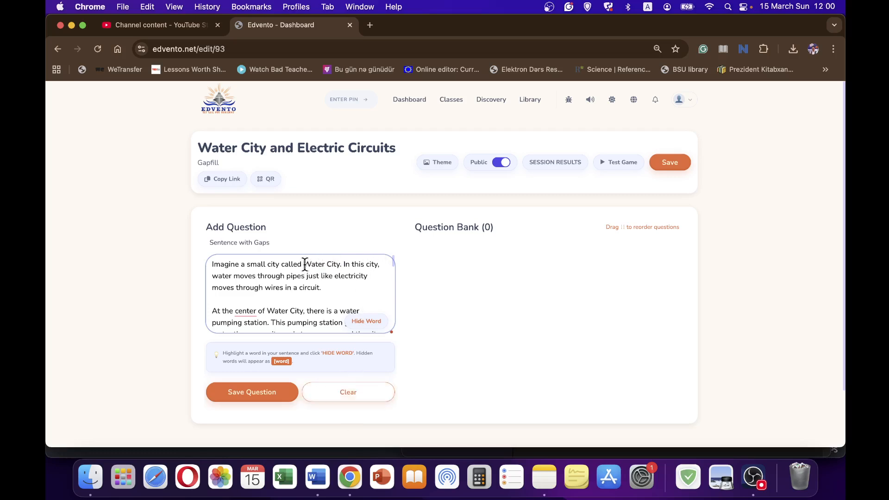
left_click_drag(304, 264, 340, 265)
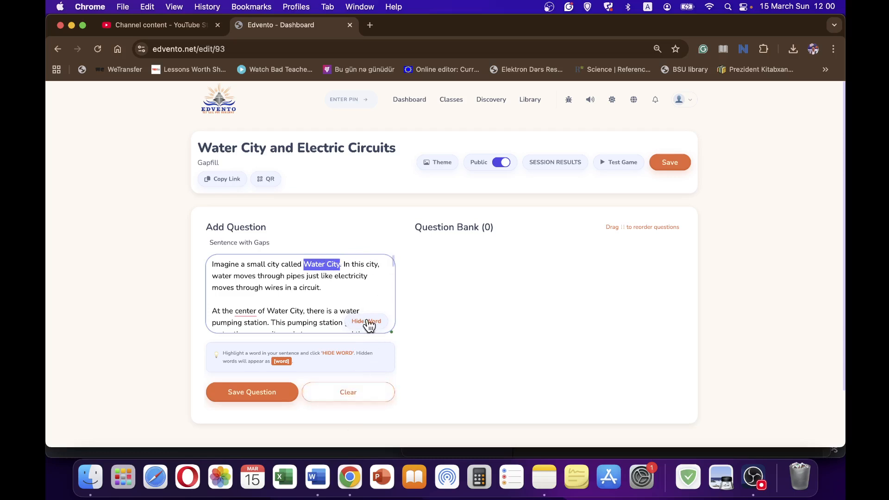
left_click(369, 324)
scroll(343, 298, "up", 10)
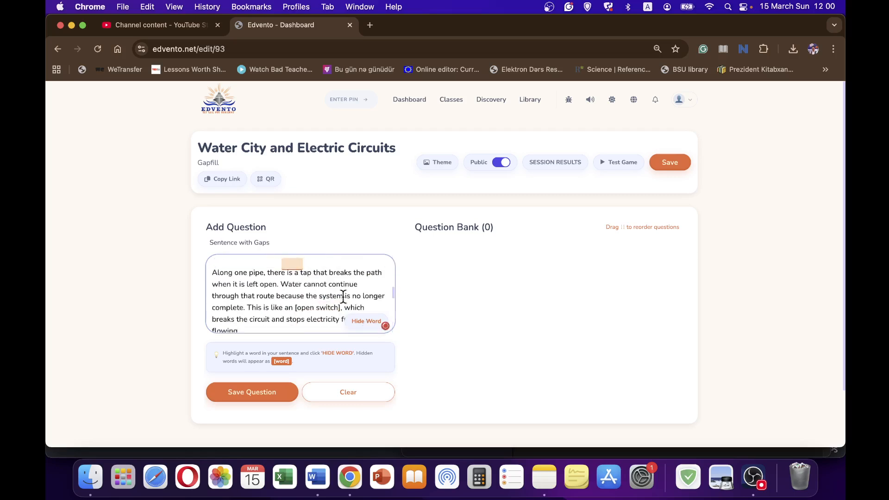
scroll(343, 297, "up", 3)
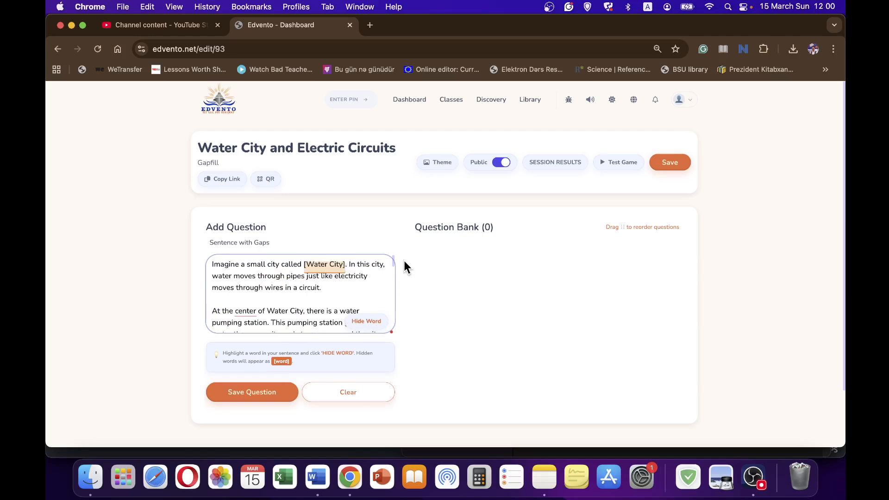
- Rewrite the first gap by hand so that square brackets enclose only the word "Water"
key("BackSpace")
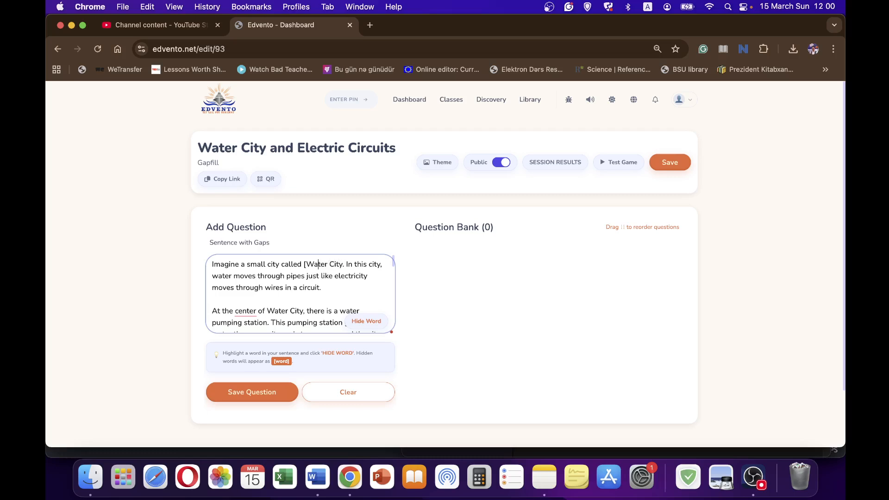
key("Left")
key("Left")
key("BackSpace")
type("{")
key("BackSpace")
type("[")
key("Right")
key("Right")
key("Right")
type("]")
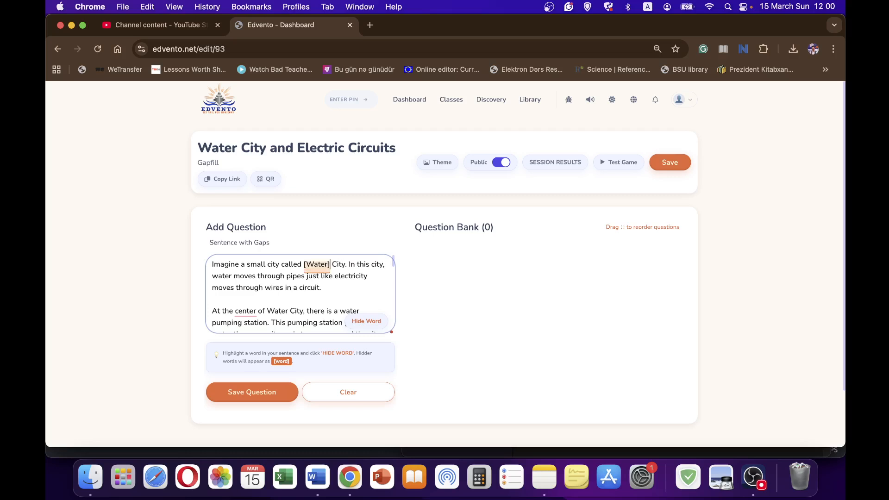
- Remove the square brackets around "Water" in the first sentence and save the passage as a question
left_click(361, 286)
left_click(330, 264)
key("BackSpace")
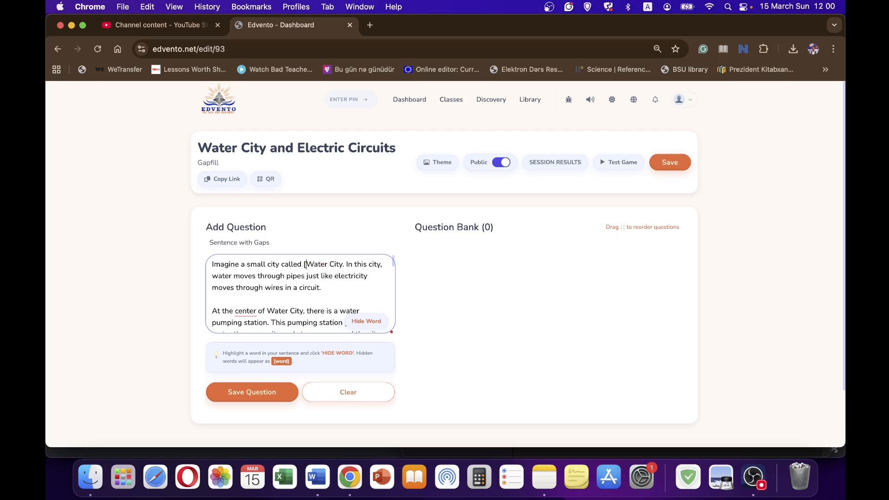
key("BackSpace")
left_click(263, 392)
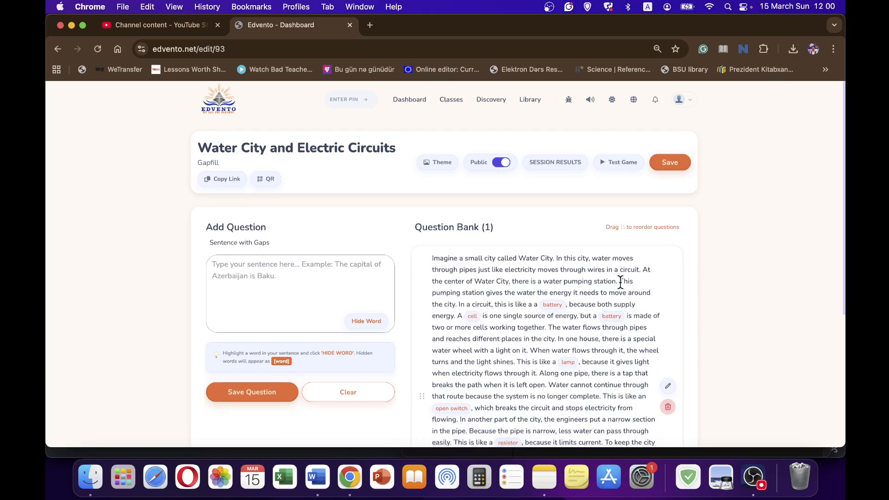
- Examine the saved passage in the question bank, checking which words are shown as gaps
scroll(611, 278, "down", 3)
scroll(619, 243, "down", 3)
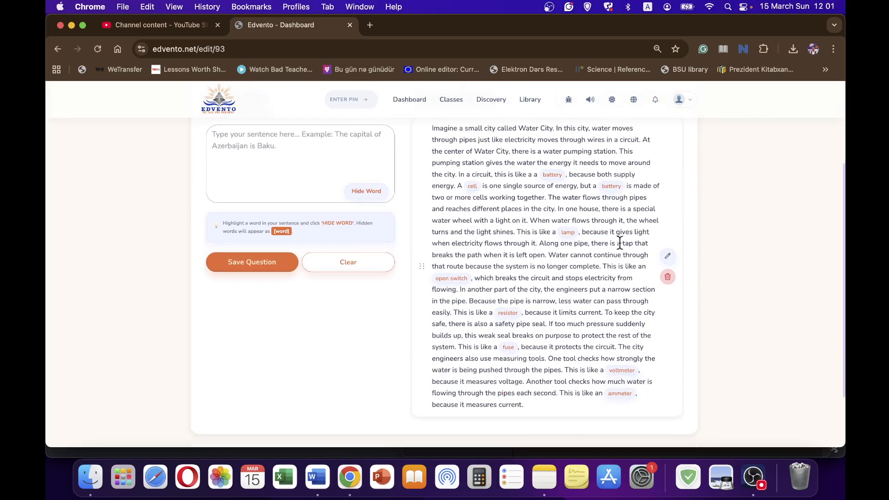
scroll(620, 218, "up", 5)
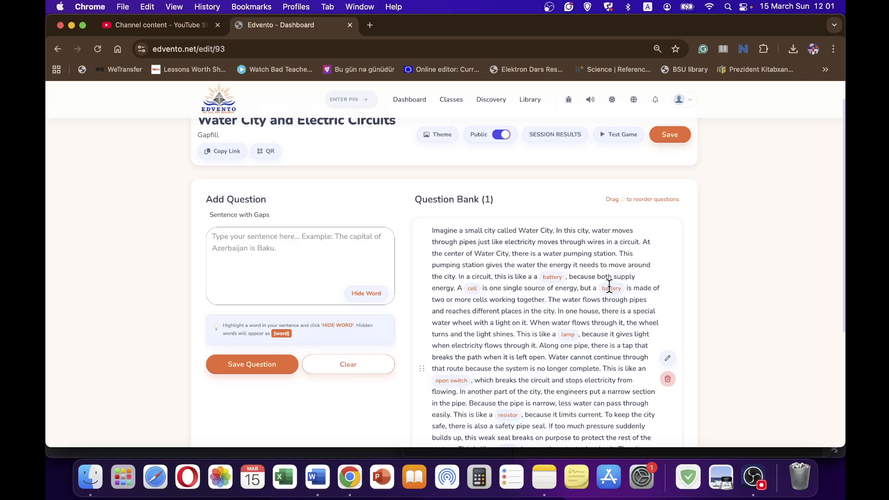
scroll(441, 270, "down", 1)
scroll(537, 278, "down", 3)
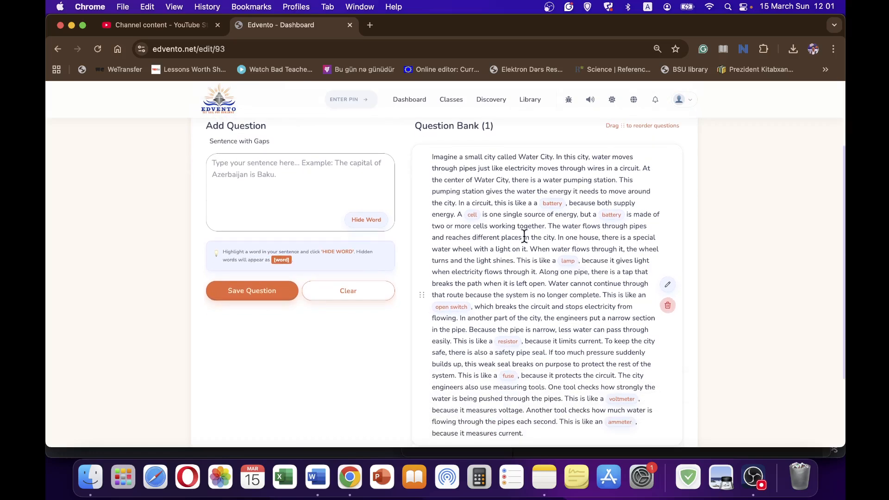
scroll(521, 229, "up", 1)
left_click_drag(414, 142, 508, 141)
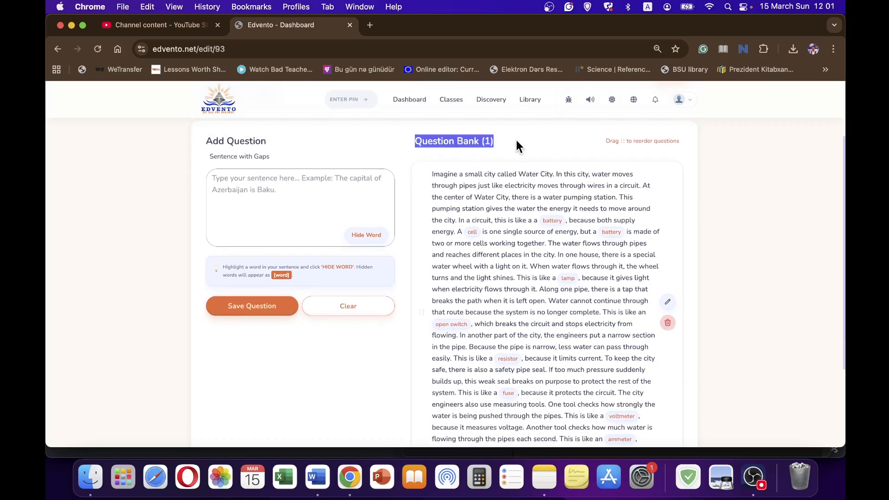
left_click(518, 142)
scroll(713, 203, "down", 6)
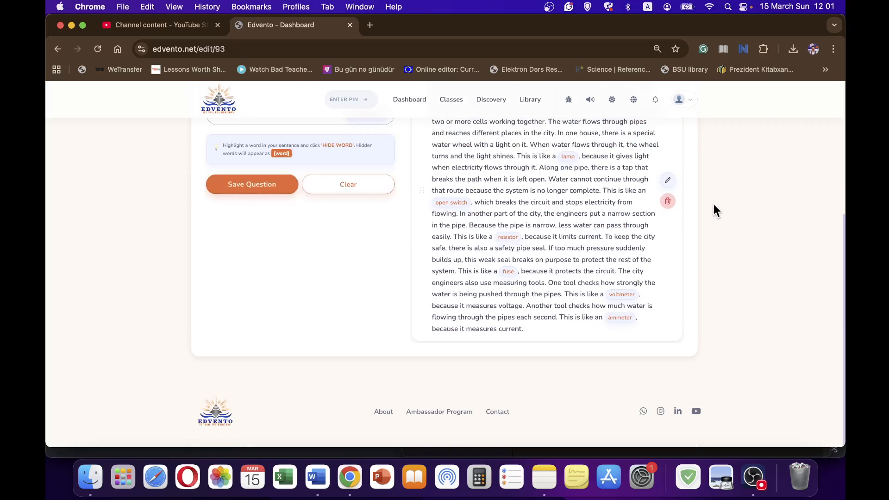
scroll(342, 222, "up", 3)
scroll(300, 203, "up", 1)
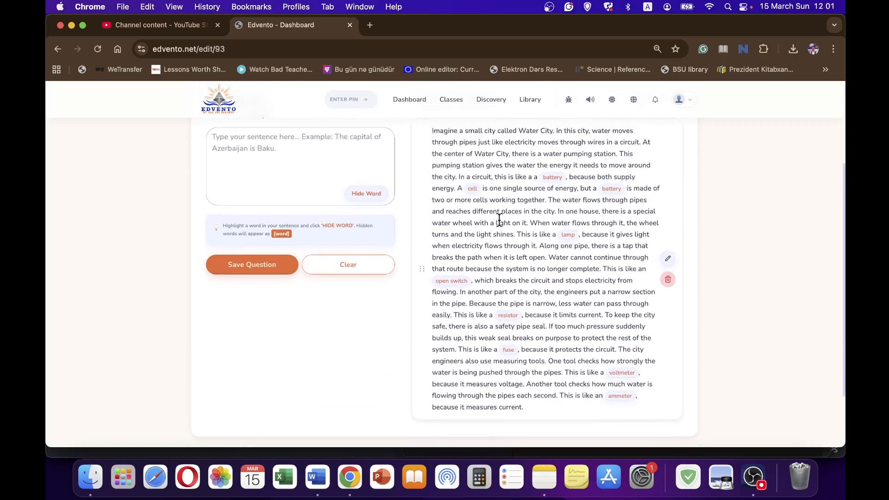
- Add the same copied Water City passage as a second question and check it in the question bank
left_click(299, 152)
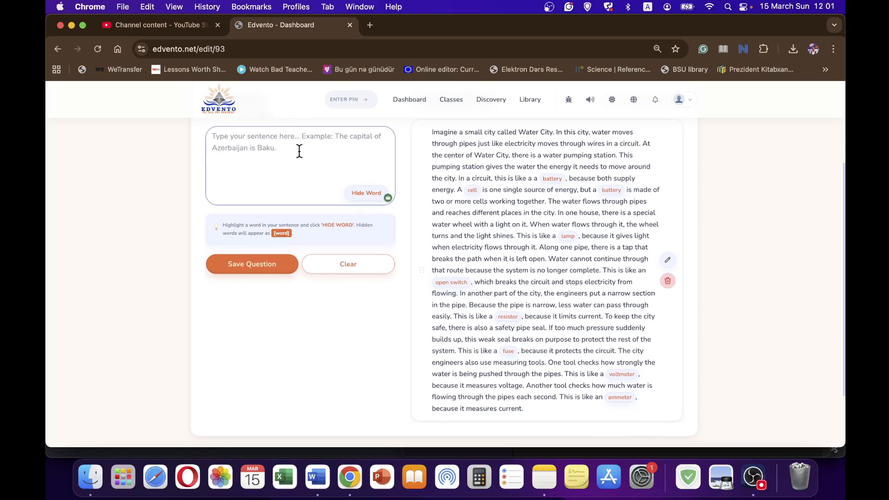
key("super+v")
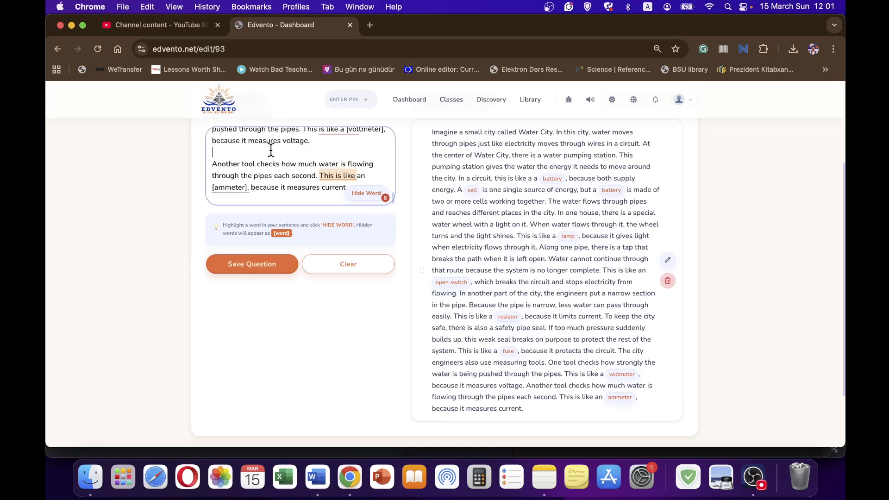
scroll(278, 166, "up", 5)
scroll(287, 181, "down", 2)
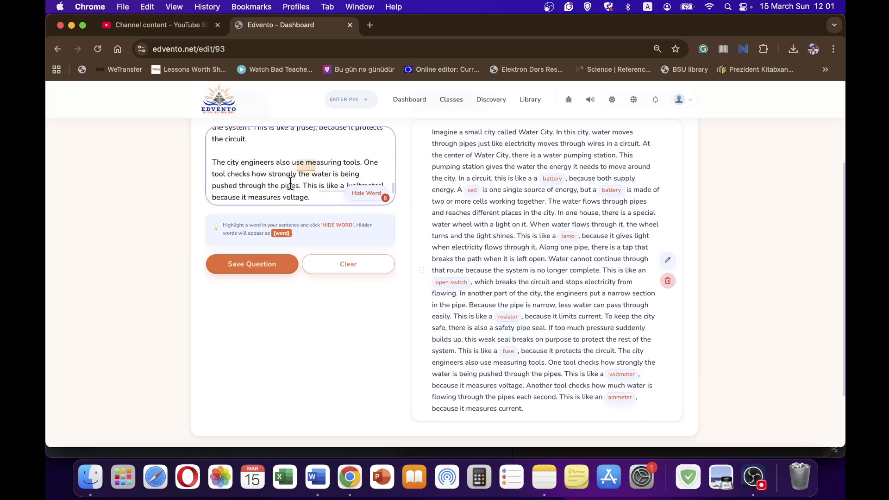
left_click(262, 266)
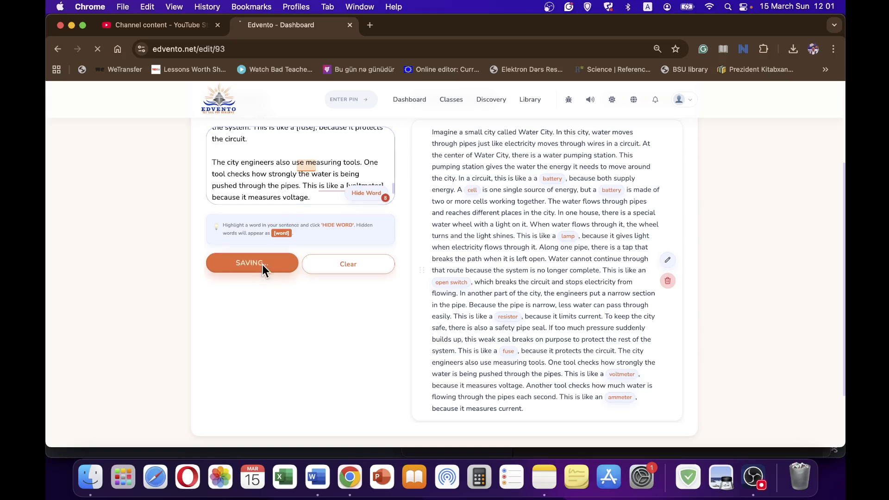
scroll(666, 288, "up", 4)
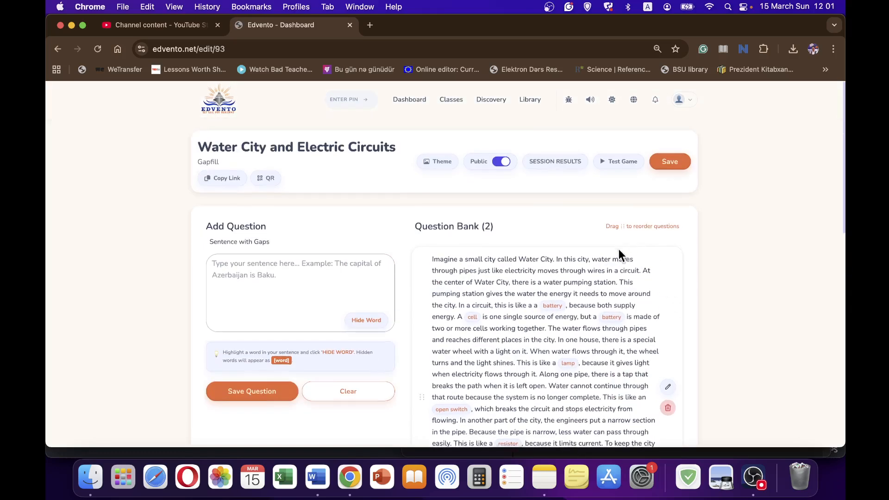
scroll(619, 249, "down", 4)
scroll(618, 247, "up", 4)
scroll(618, 247, "down", 5)
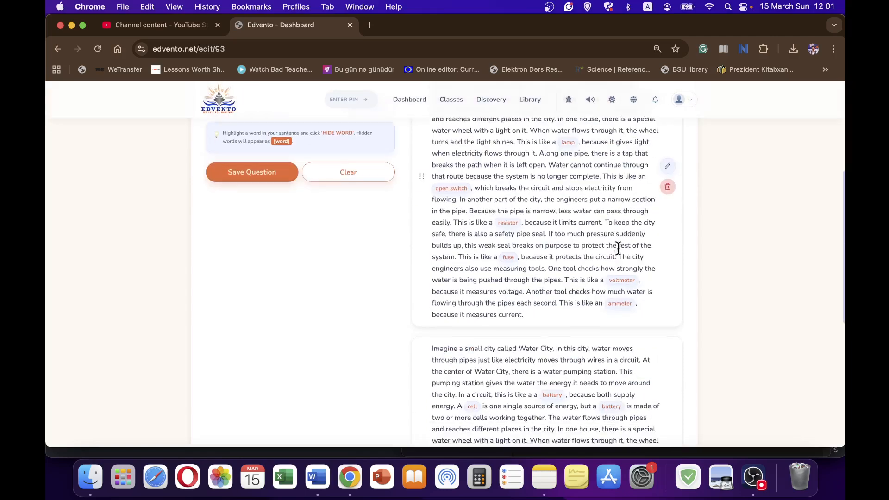
- Delete the duplicate second Water City passage from the question bank and confirm the deletion
scroll(617, 249, "down", 5)
scroll(602, 327, "up", 5)
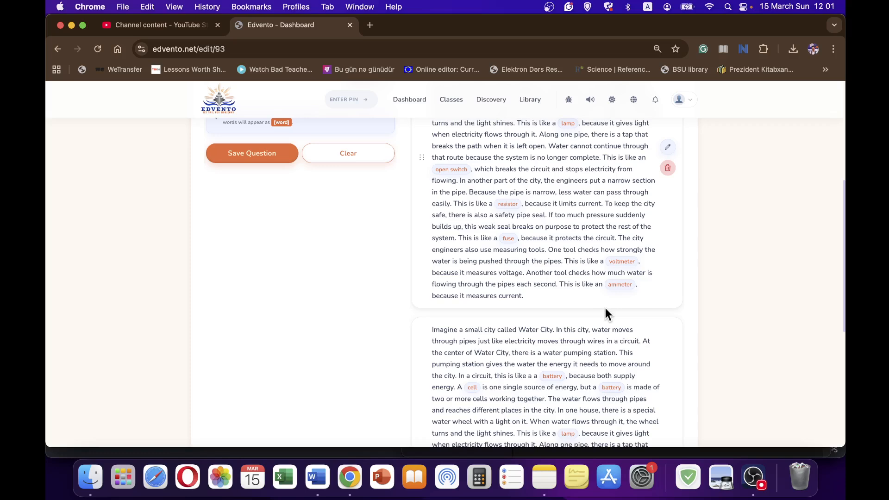
scroll(605, 307, "down", 3)
left_click(667, 336)
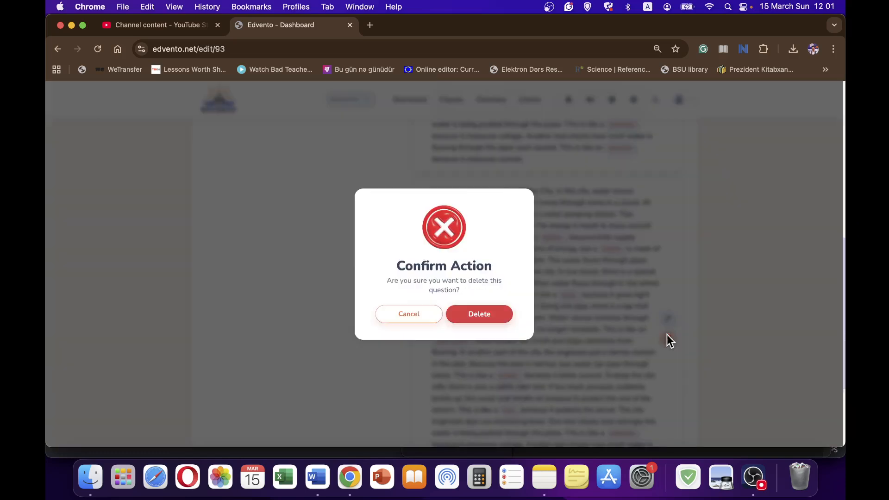
left_click(488, 322)
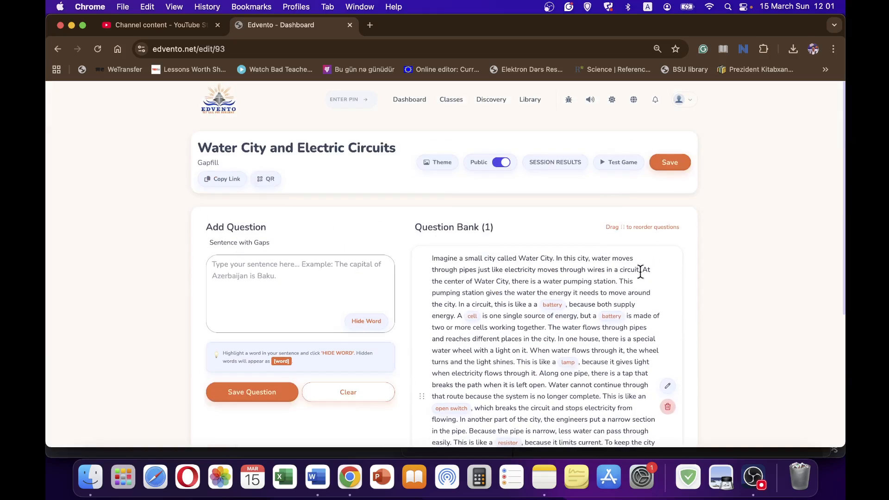
- Apply Theme 5 to the activity and save it
left_click(436, 163)
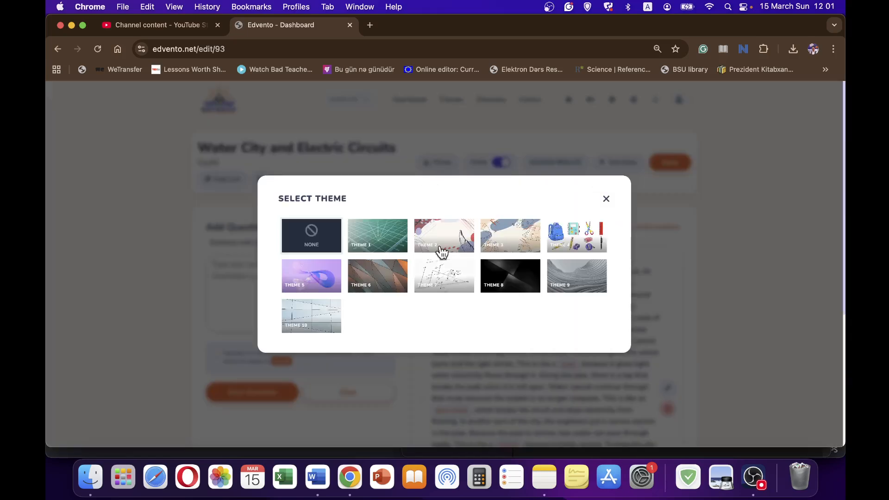
left_click(308, 291)
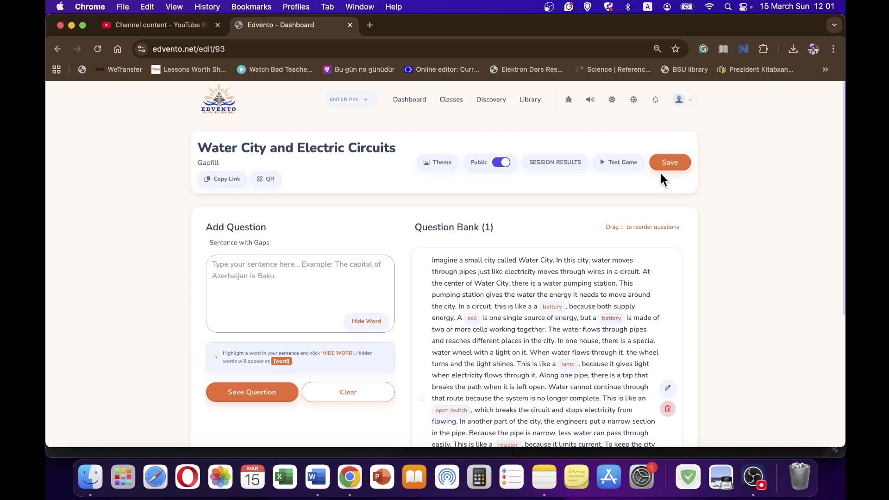
left_click(672, 163)
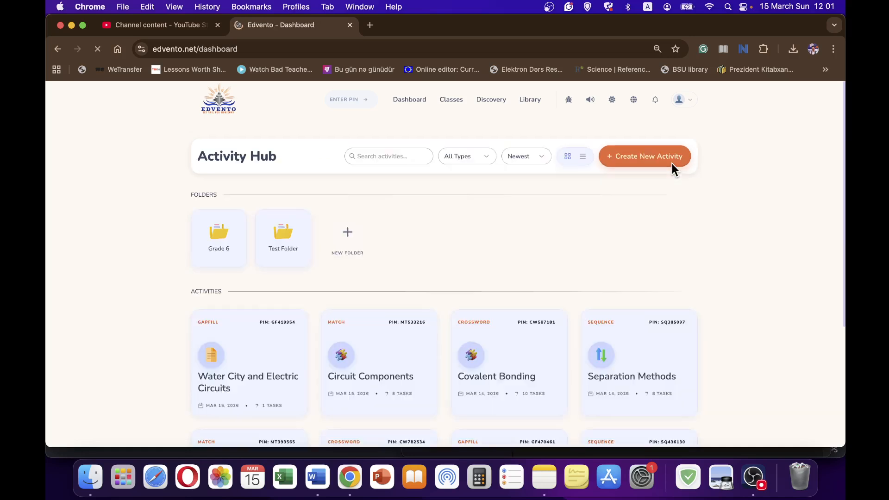
- Launch the Water City and Electric Circuits activity and look over its word bank, gapped passage and answer check
scroll(401, 255, "down", 2)
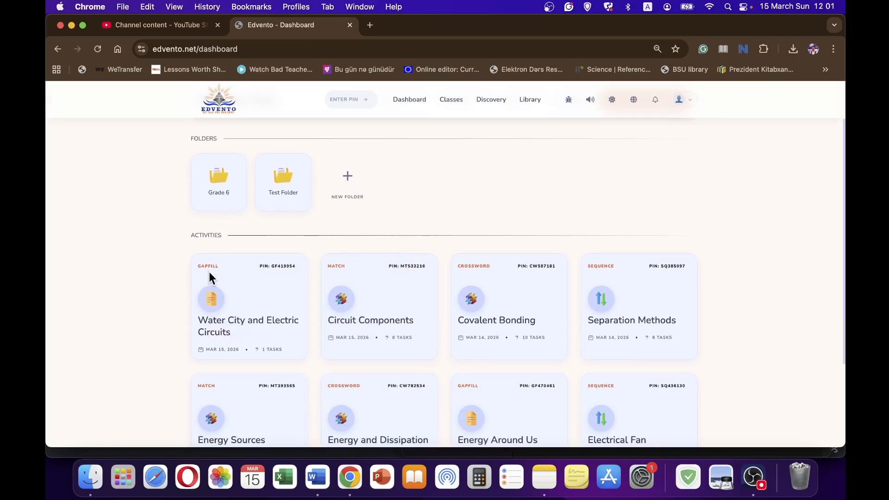
mouse_move(227, 323)
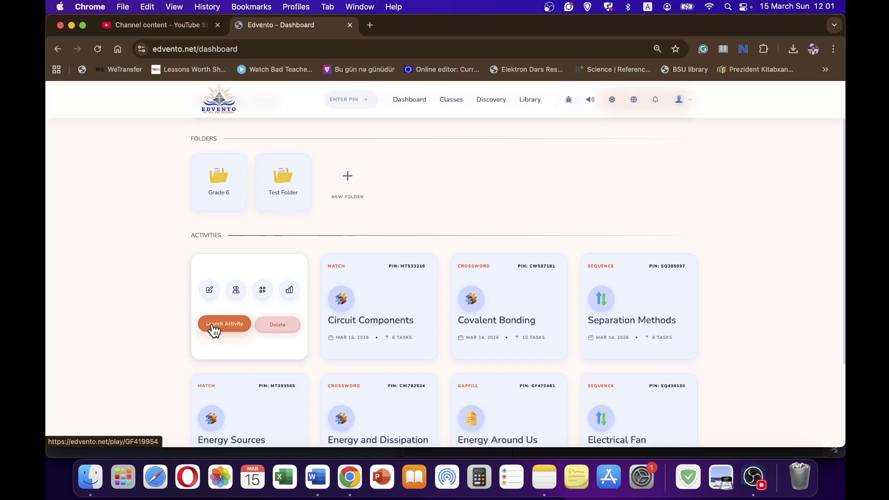
left_click(223, 324)
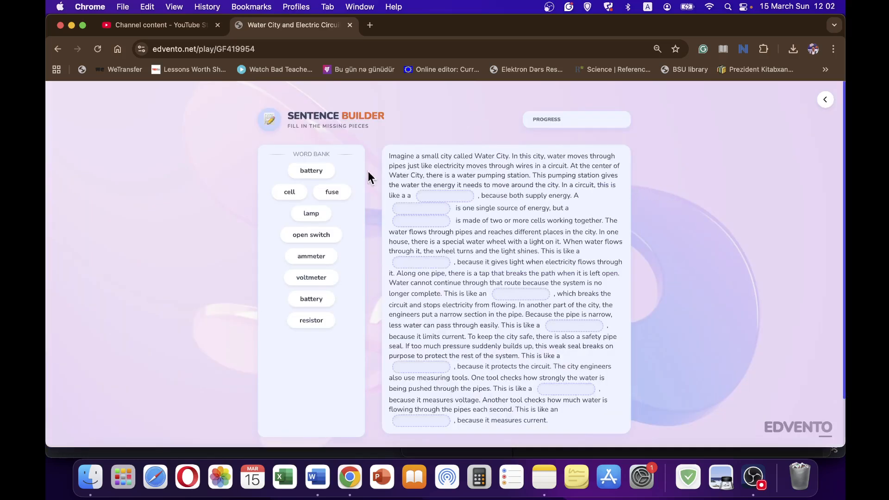
scroll(642, 245, "down", 3)
scroll(359, 218, "up", 3)
scroll(563, 352, "down", 2)
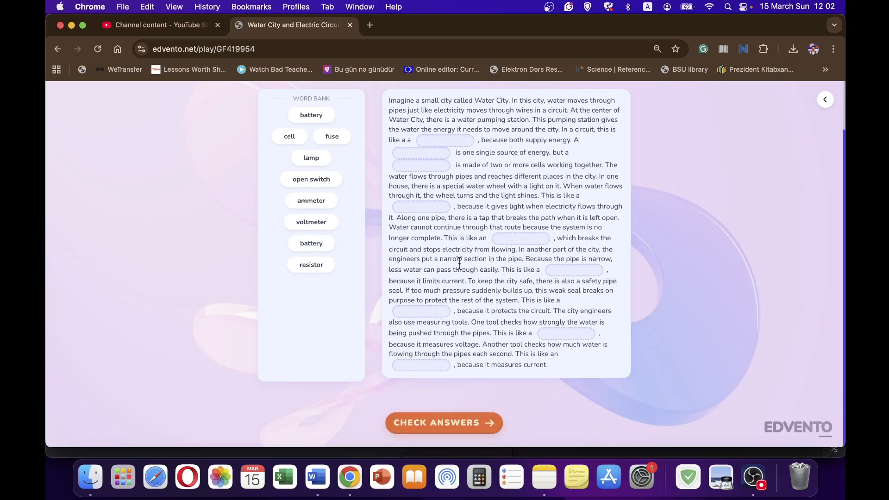
scroll(459, 263, "up", 2)
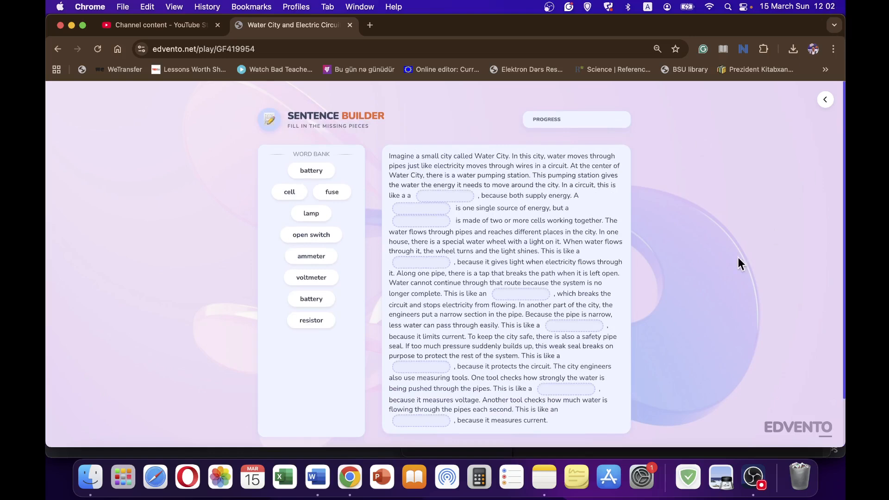
- Enlarge the activity page to the browser's default zoom level
left_click(832, 49)
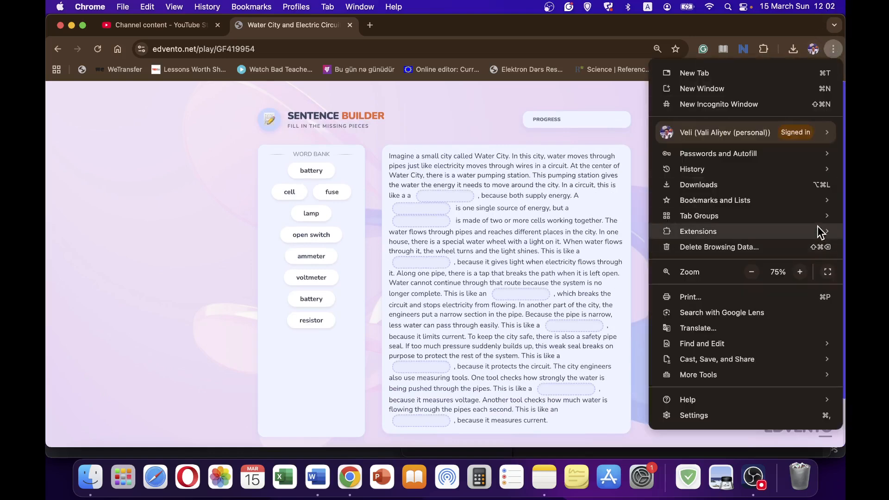
left_click(799, 272)
left_click(799, 271)
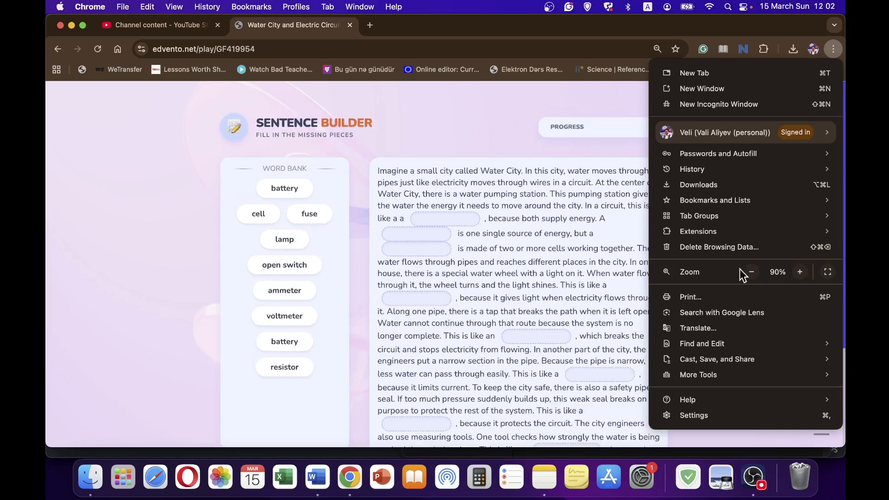
left_click(799, 271)
left_click(48, 138)
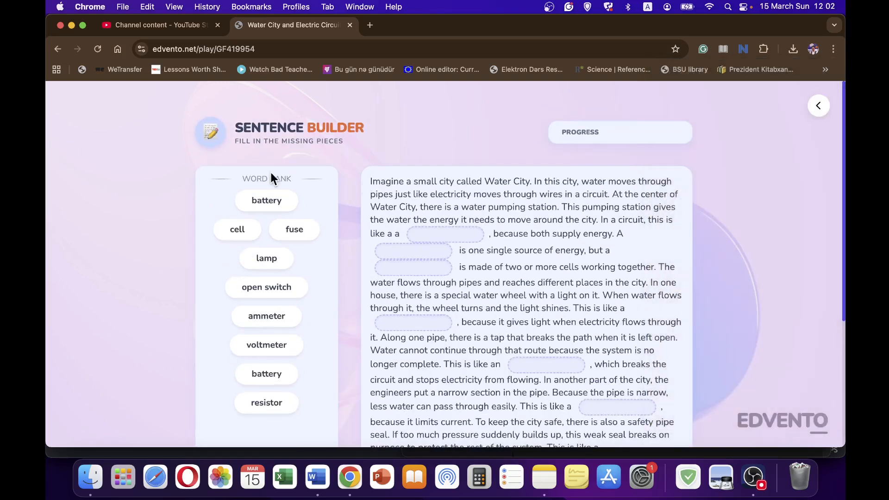
- Try the word "cell" in the passage's first gap and return it to the word bank
scroll(457, 227, "down", 1)
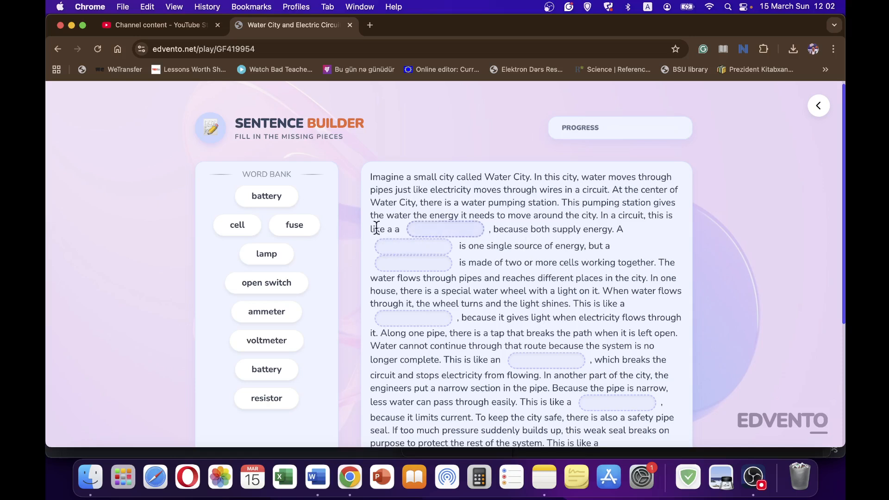
left_click(249, 224)
left_click_drag(285, 230, 399, 230)
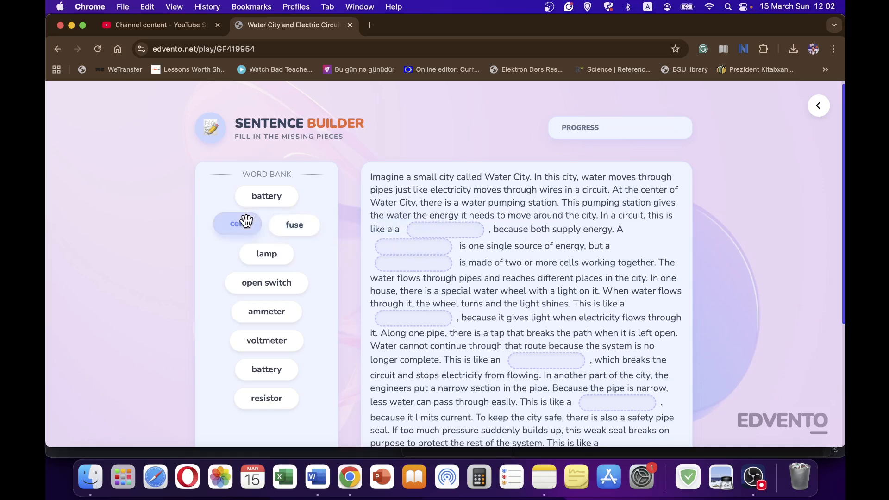
left_click_drag(244, 224, 458, 230)
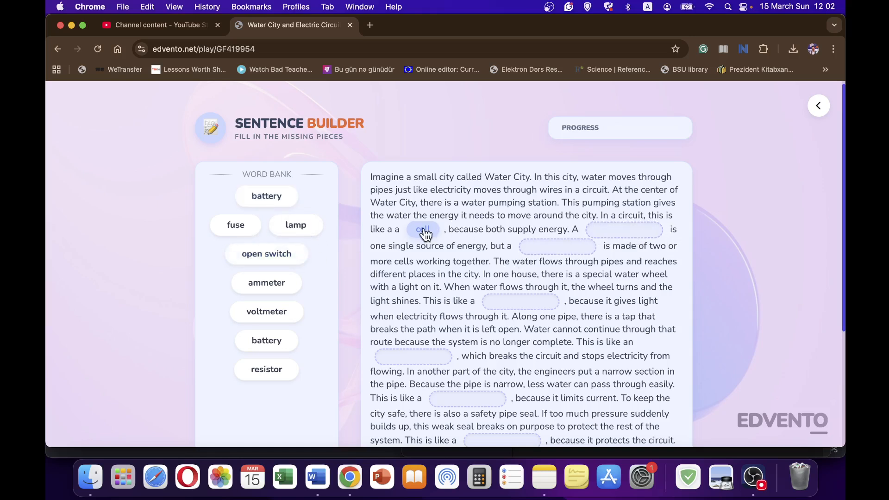
left_click_drag(422, 235, 574, 236)
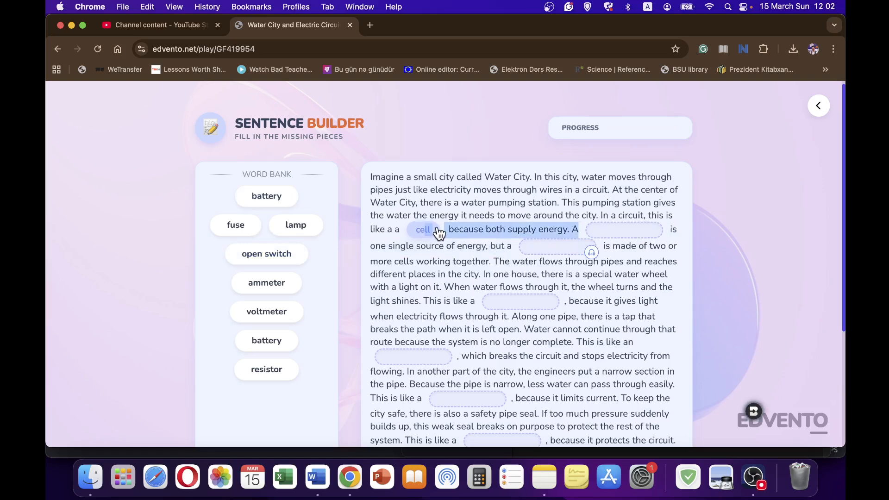
left_click(430, 234)
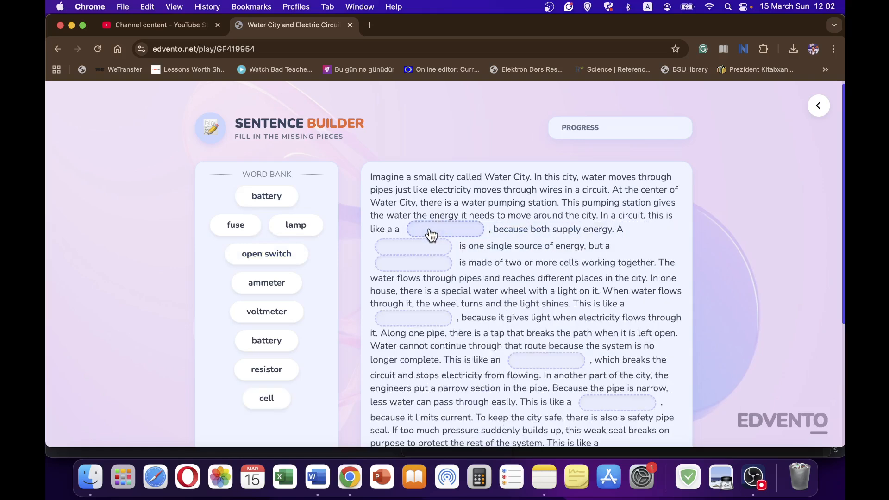
- Fill the first three gaps of the passage with "battery", "cell" and "fuse", in that order
left_click(278, 197)
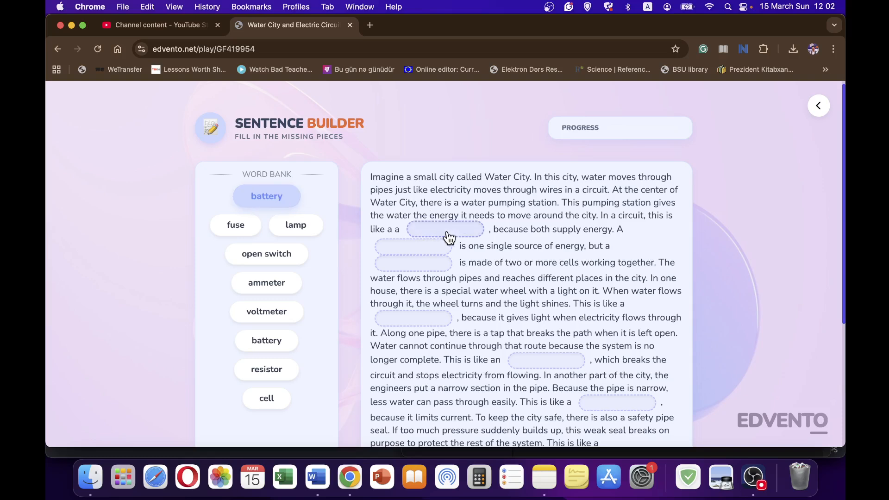
left_click(443, 229)
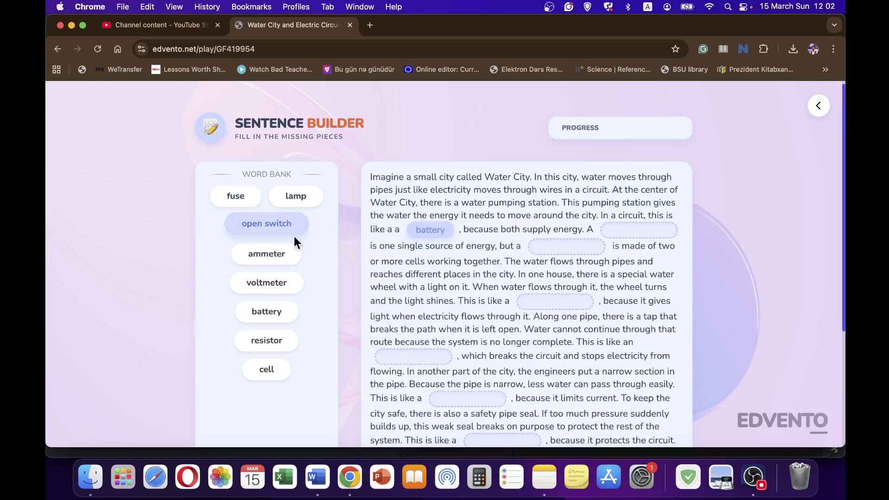
left_click(280, 368)
left_click(621, 232)
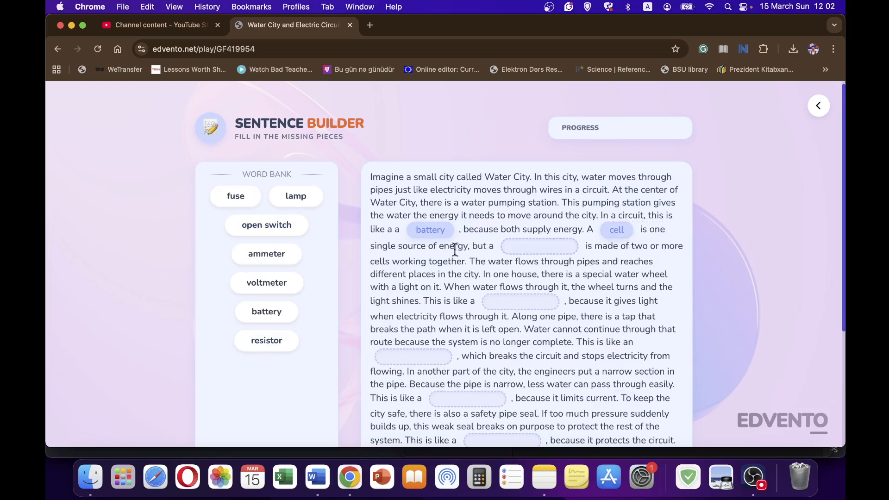
left_click(235, 196)
left_click(565, 248)
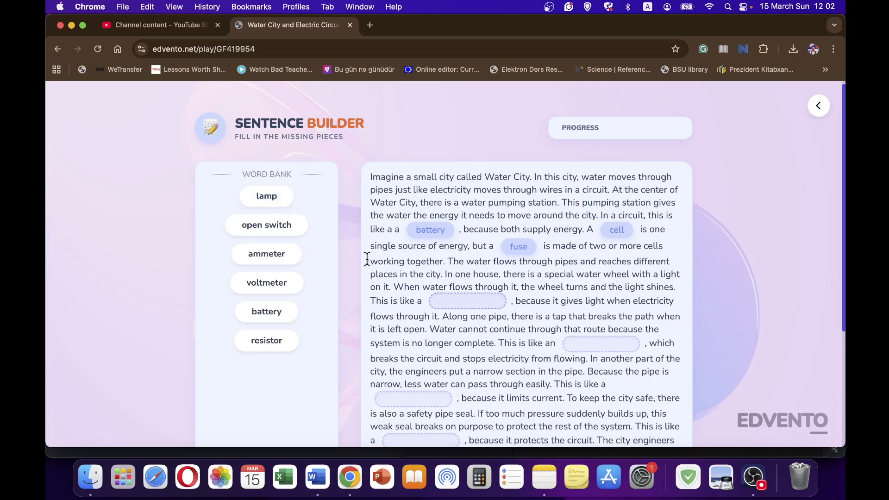
- Fill the fourth, fifth and sixth gaps with "lamp", "open switch" and "ammeter"
left_click(266, 197)
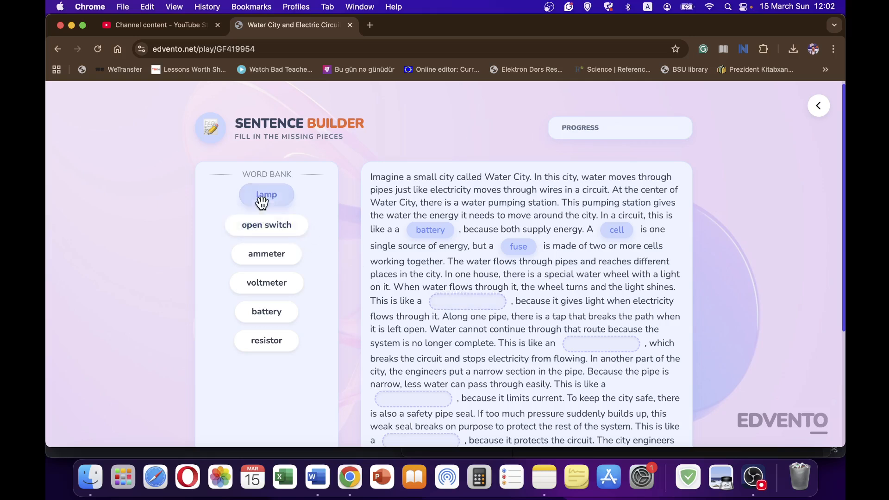
left_click(472, 306)
left_click(264, 198)
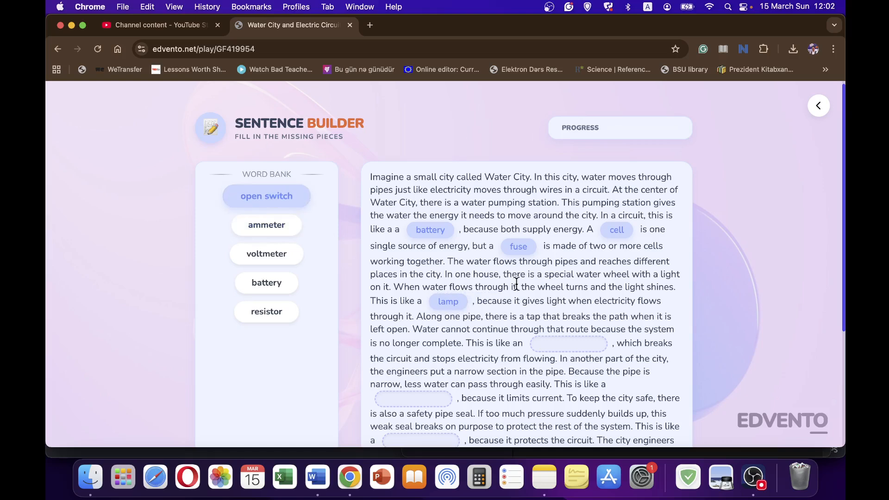
left_click(588, 346)
scroll(323, 174, "down", 2)
left_click(273, 150)
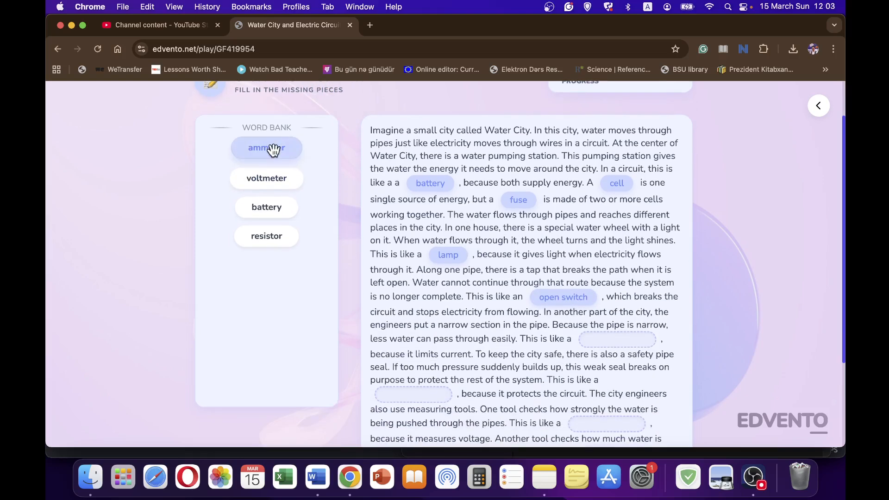
left_click(622, 345)
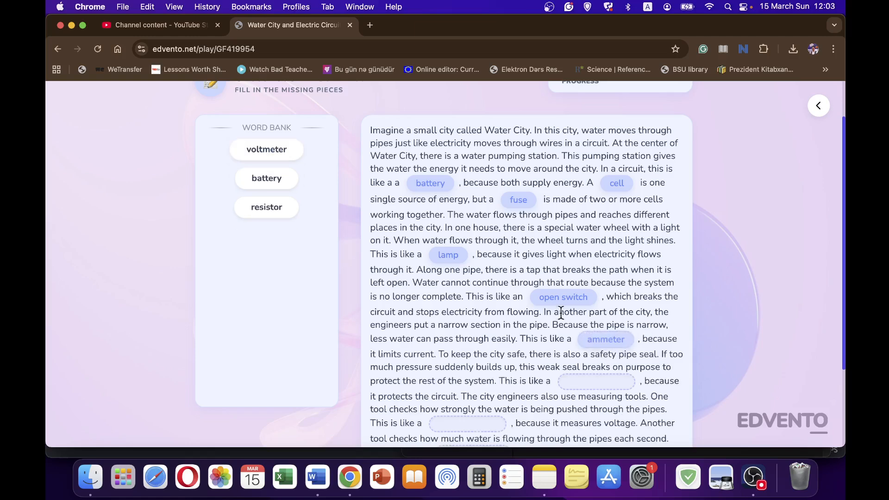
- Place "resistor" in the voltage gap, "voltmeter" in the circuit-protection gap and the remaining "battery" in the last gap
left_click(262, 205)
left_click(474, 429)
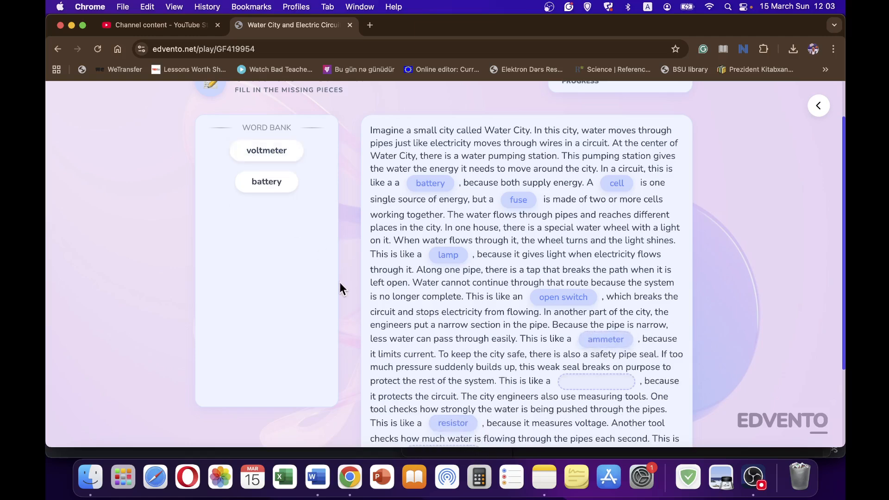
left_click(267, 150)
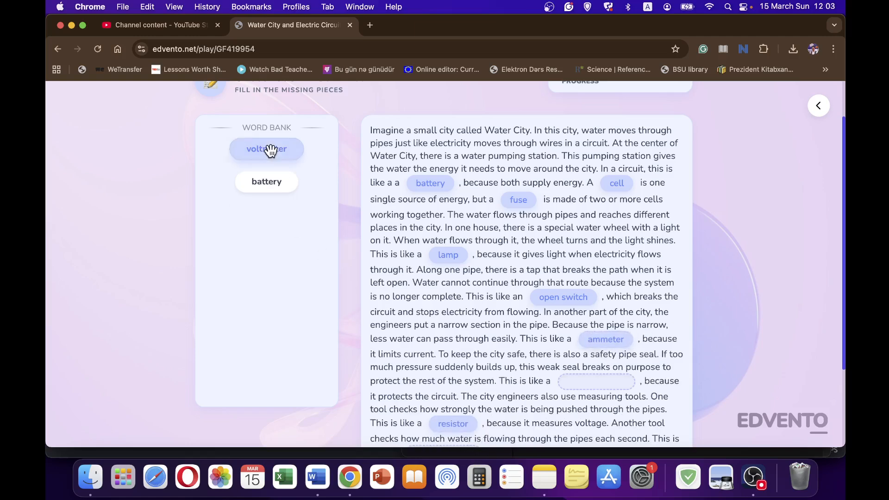
left_click(606, 382)
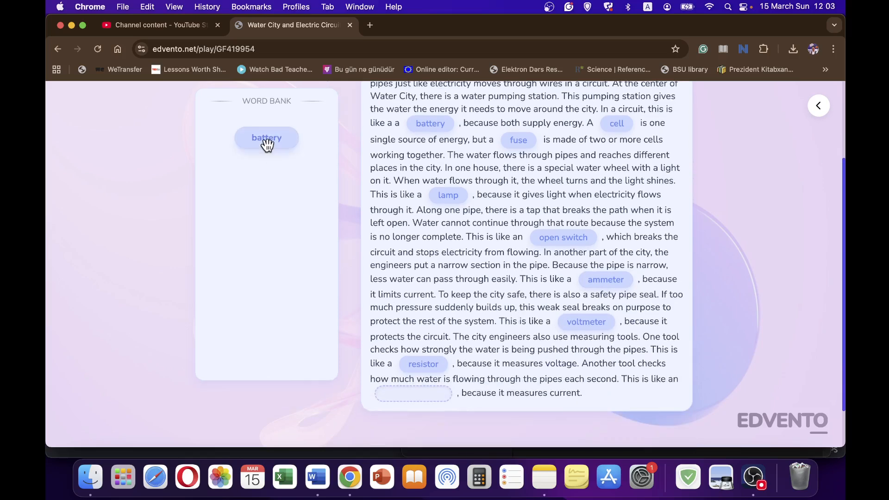
left_click(267, 145)
left_click(429, 399)
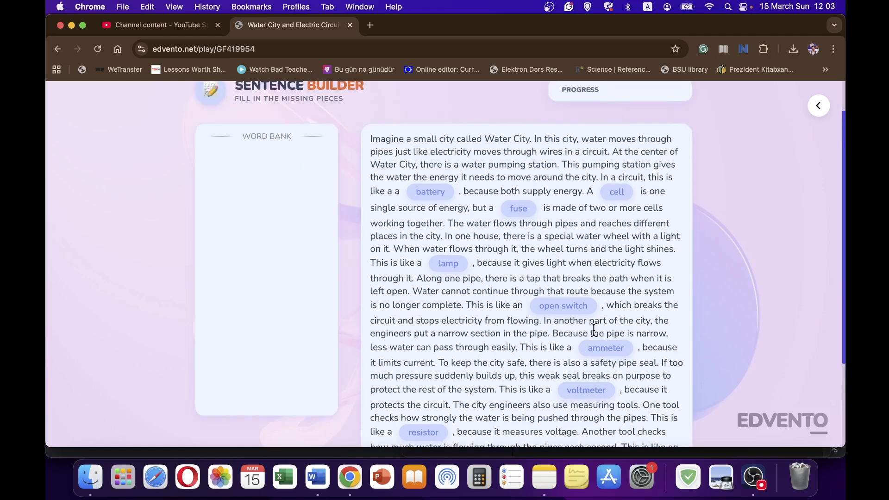
- Review the completely filled passage and submit the answers for checking
scroll(594, 329, "up", 1)
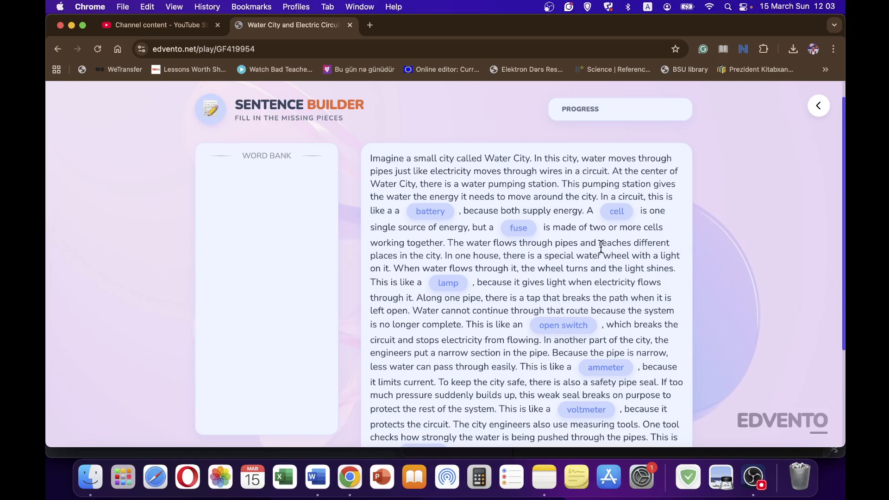
scroll(601, 247, "down", 5)
scroll(635, 244, "up", 6)
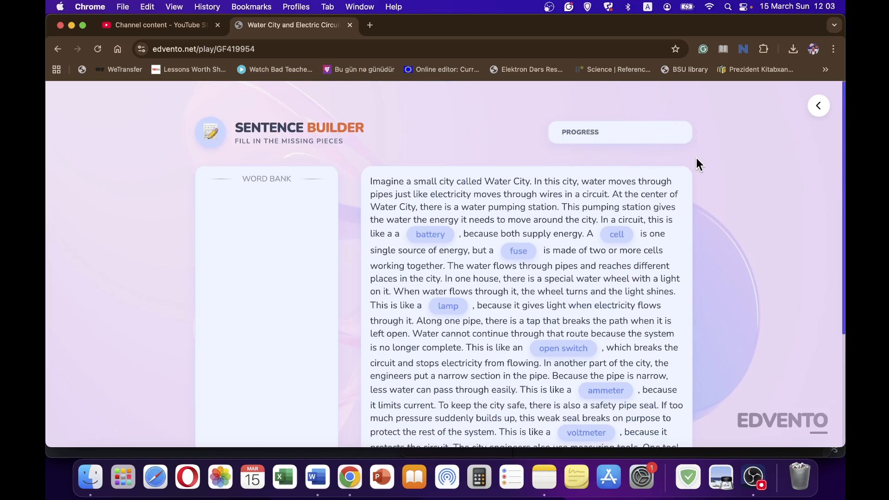
scroll(595, 300, "down", 5)
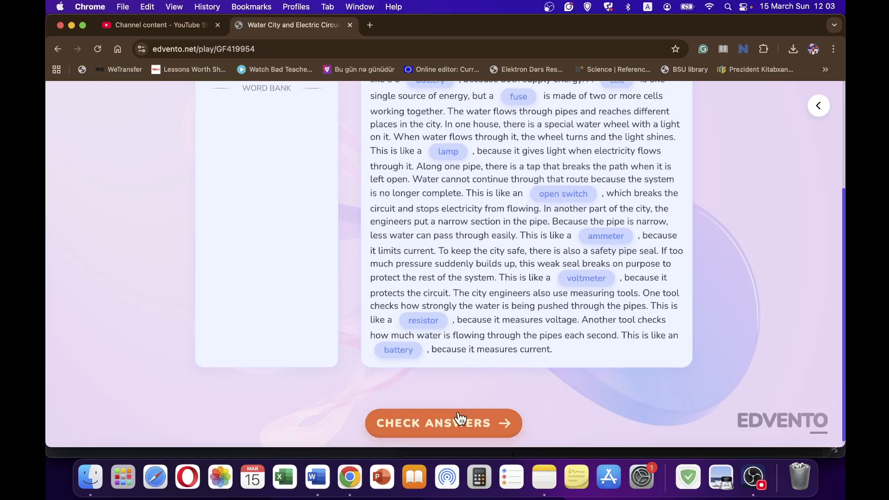
left_click(497, 417)
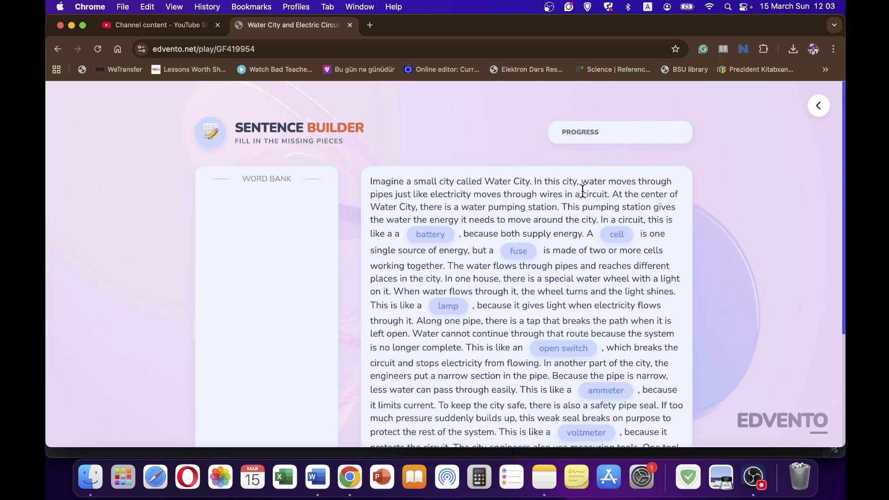
- Run the answer check on the filled passage and examine the score on the completion screen
scroll(680, 153, "down", 4)
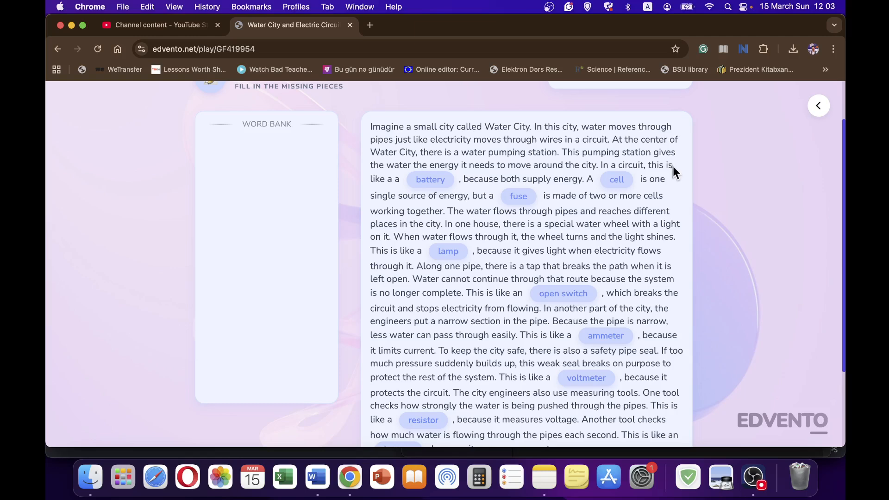
left_click(446, 414)
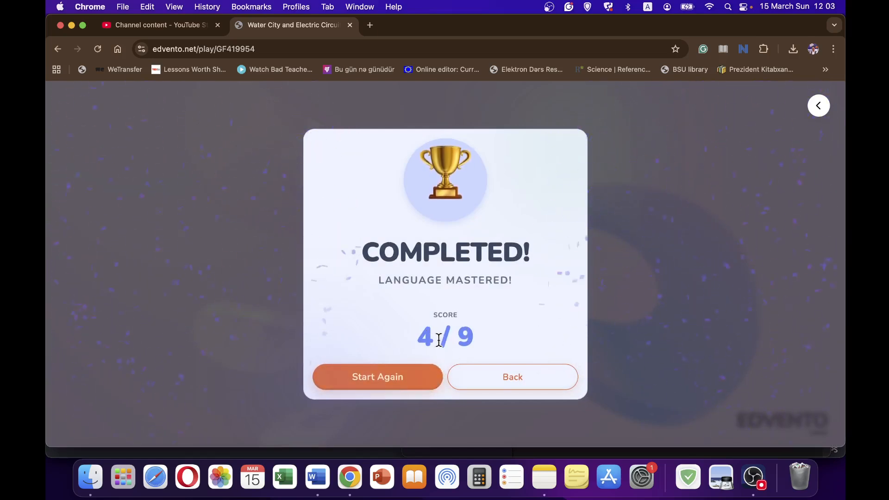
left_click_drag(436, 335, 408, 341)
left_click(462, 335)
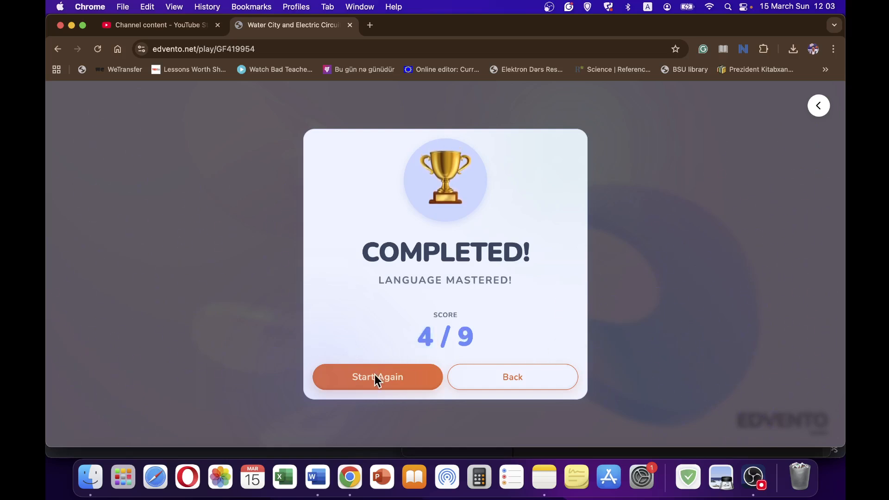
- Restart the gap-fill activity and look through the emptied passage and its word bank
left_click(415, 382)
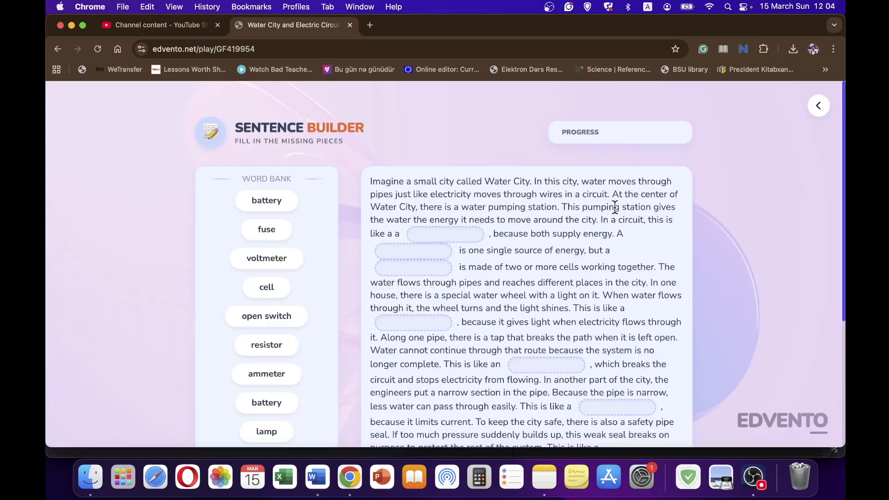
scroll(447, 203, "down", 5)
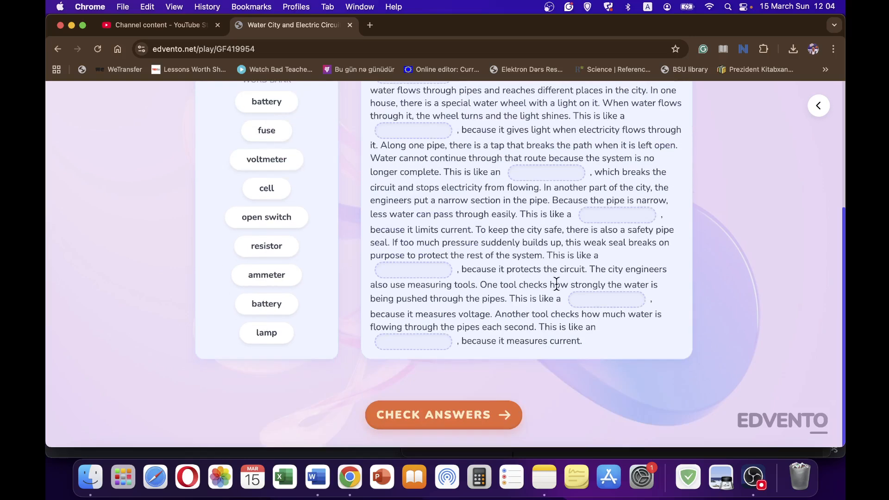
scroll(557, 284, "up", 5)
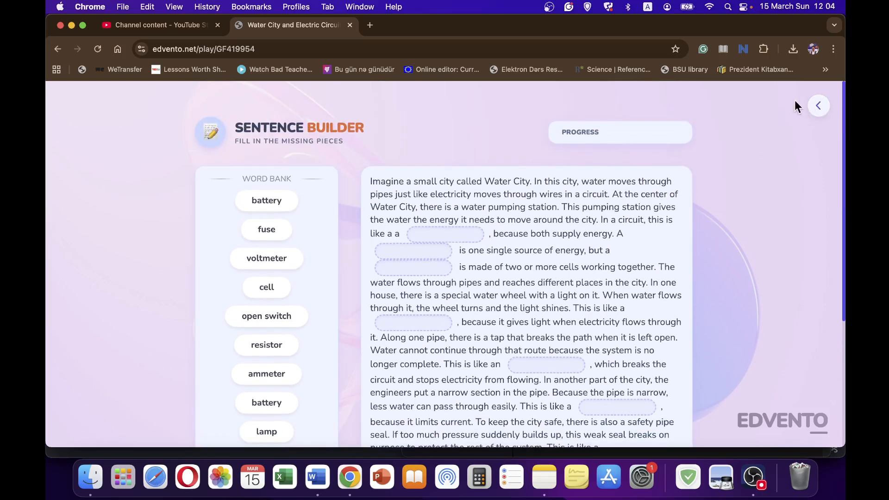
- Open the activity's quick settings and try out the theme, sound and language options
left_click(820, 110)
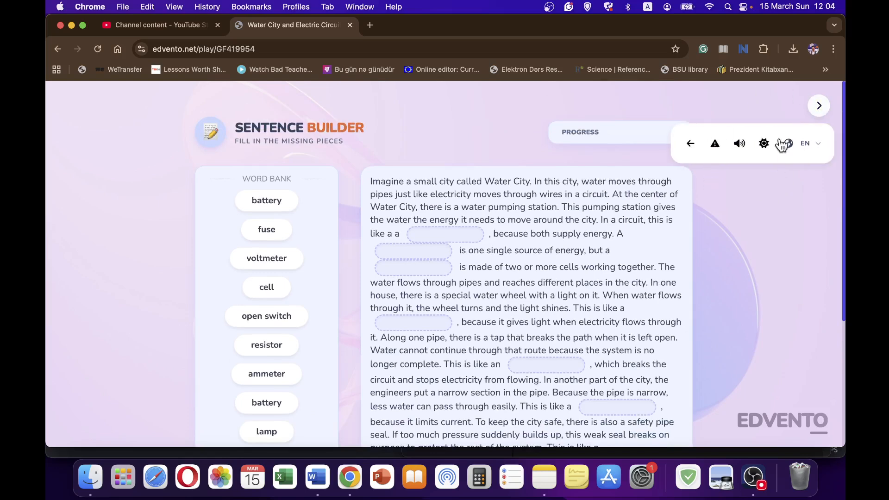
left_click(764, 144)
left_click(764, 144)
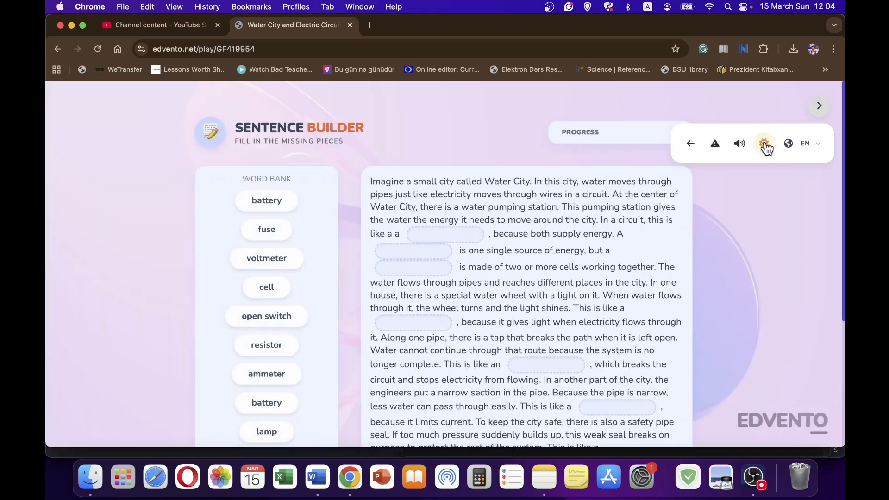
left_click(740, 144)
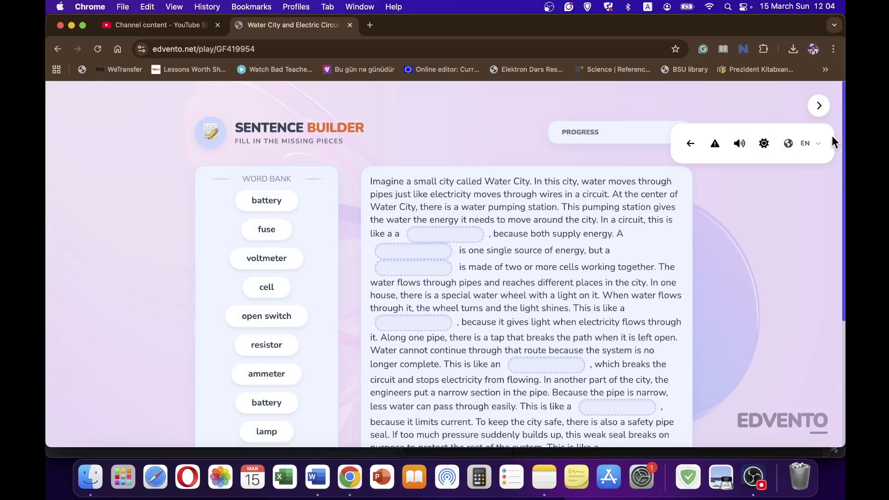
left_click(818, 144)
left_click(763, 120)
- Leave the activity for the dashboard and look through the list of saved activities
left_click(689, 144)
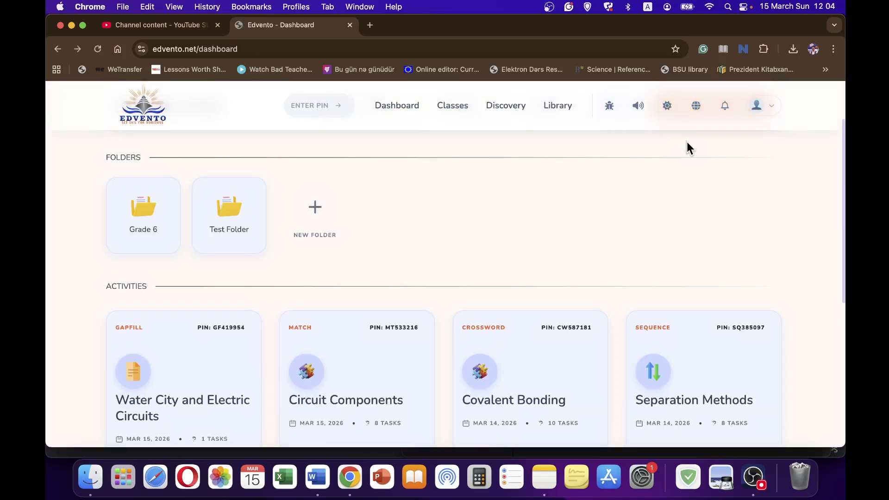
scroll(479, 209, "down", 5)
scroll(504, 235, "up", 6)
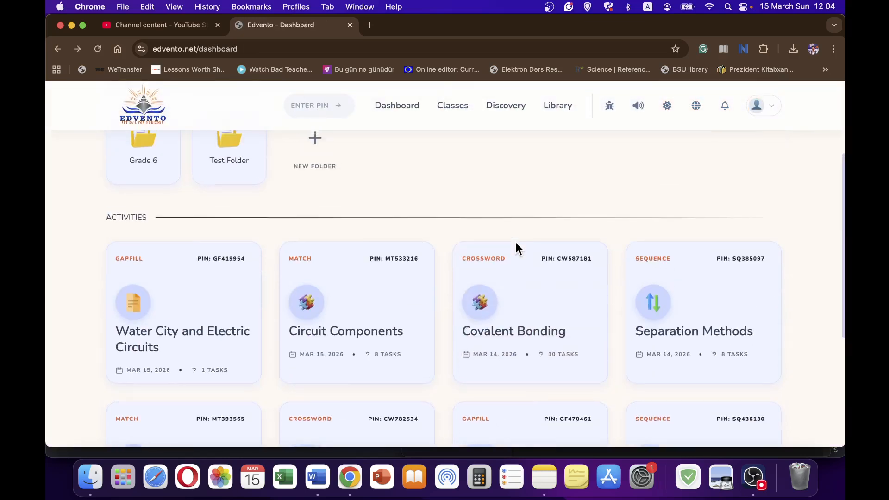